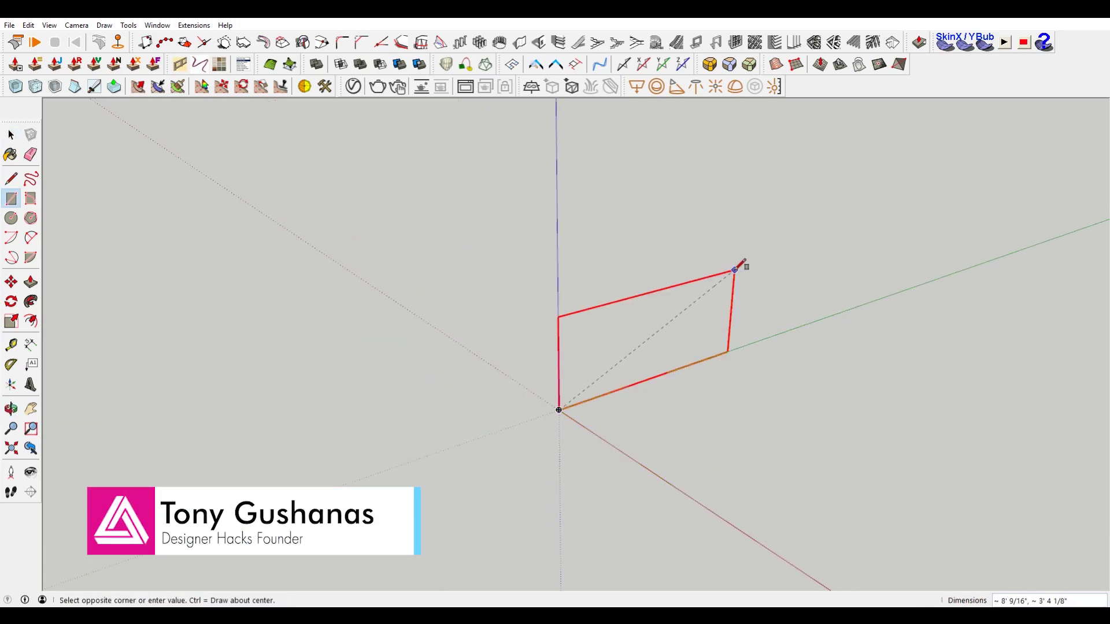
Step: Draw a vertical rectangle about 7' 5" long from the origin and a 60-sided circle centred on its upper corner, reaching its far upper corner
click(723, 285)
key(c)
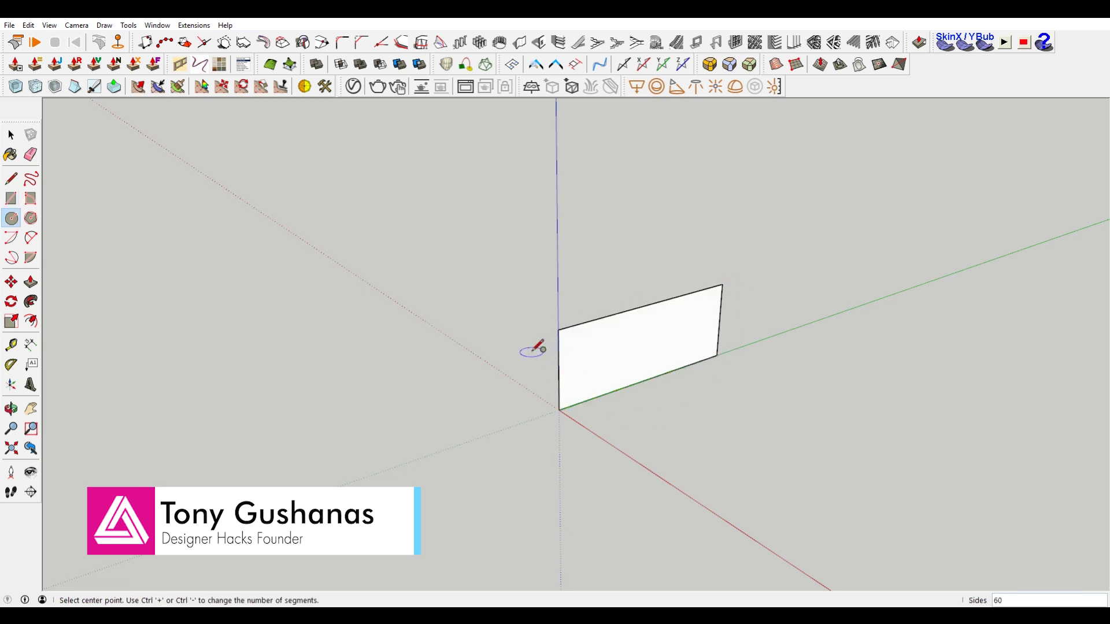
click(558, 329)
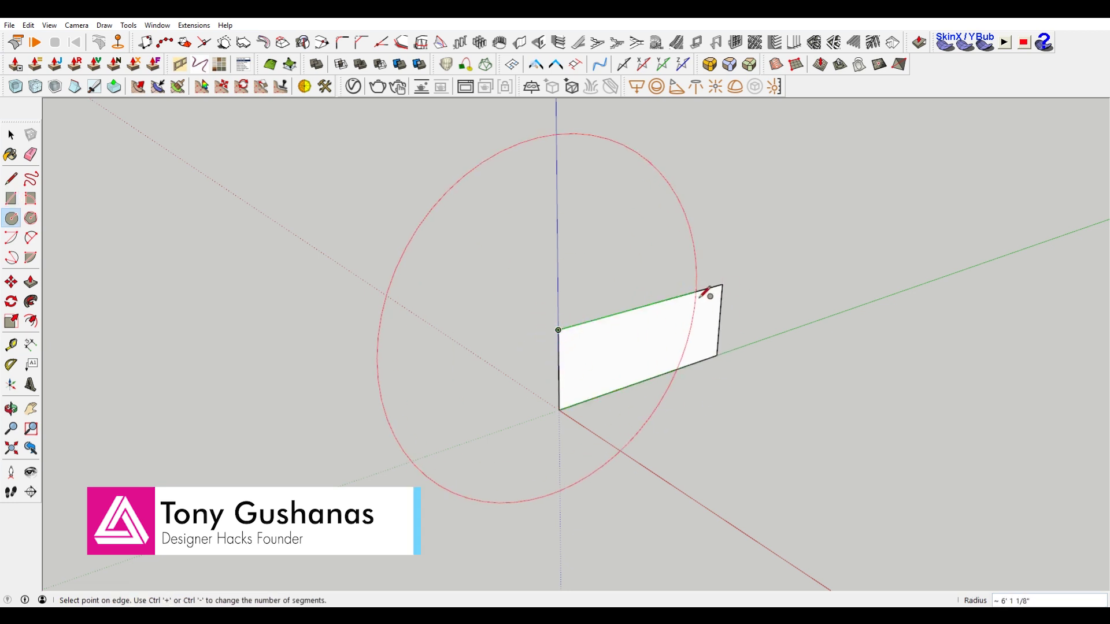
key(Escape)
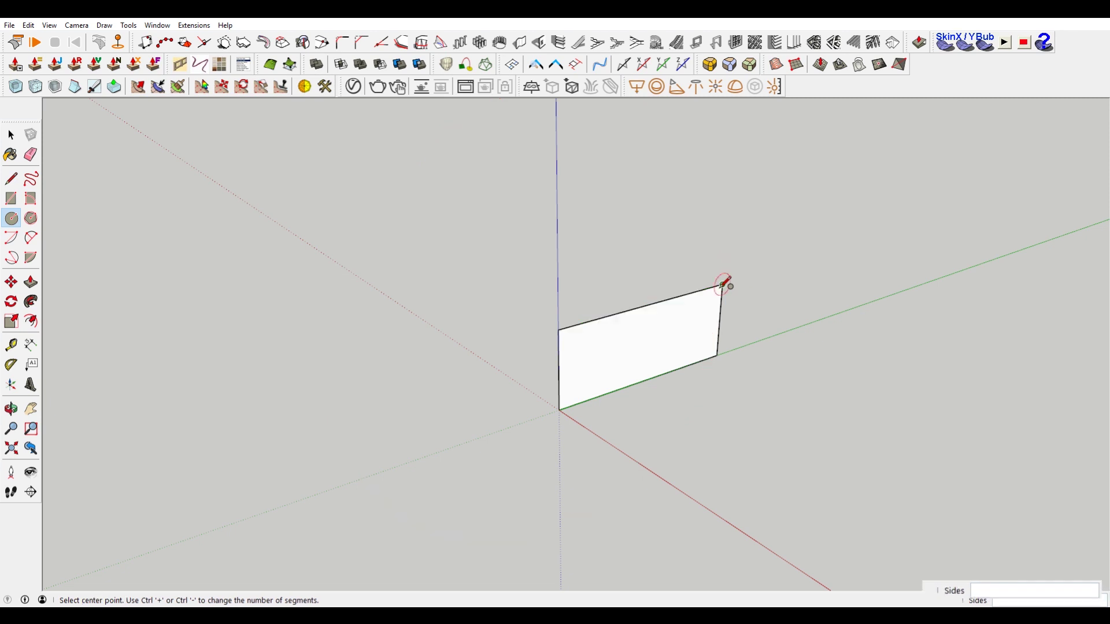
text(60)
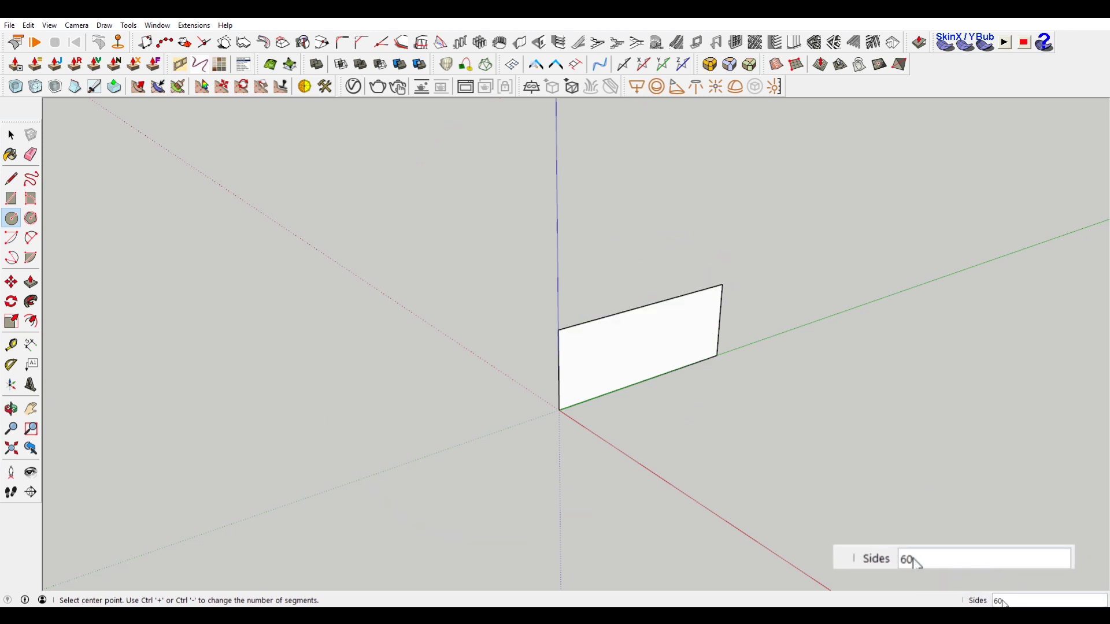
click(558, 330)
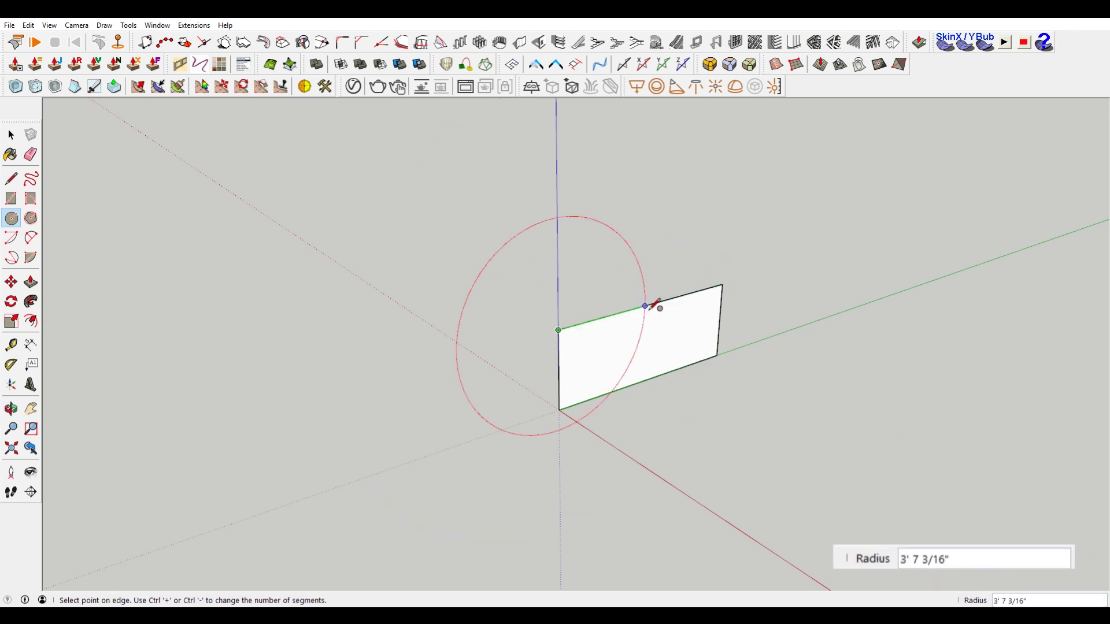
click(722, 285)
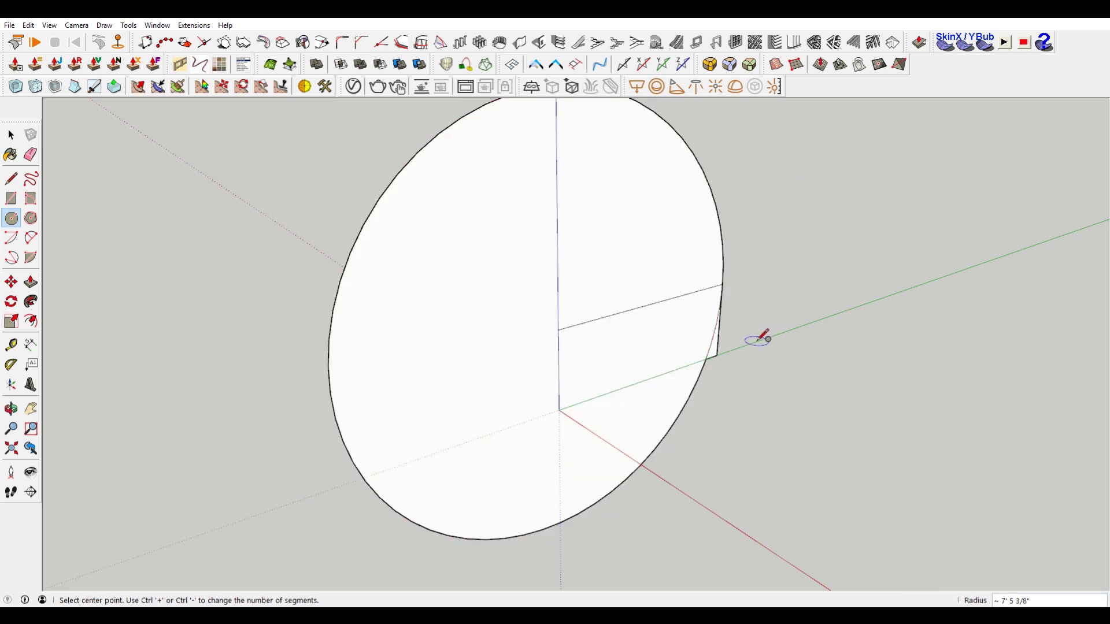
Step: Erase the arc piece inside the rectangle and draw a line from the circle's centre up the blue axis past its edge
middle_drag(769, 335, 736, 285)
key(space)
key(e)
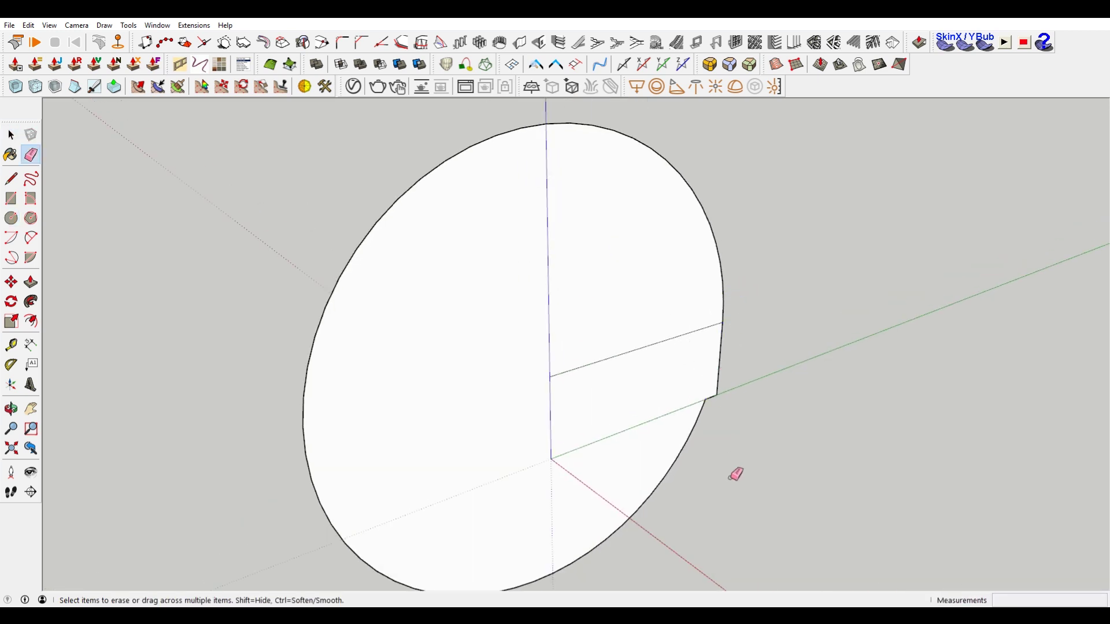
key(ctrl+z)
key(ctrl+y)
key(l)
click(549, 377)
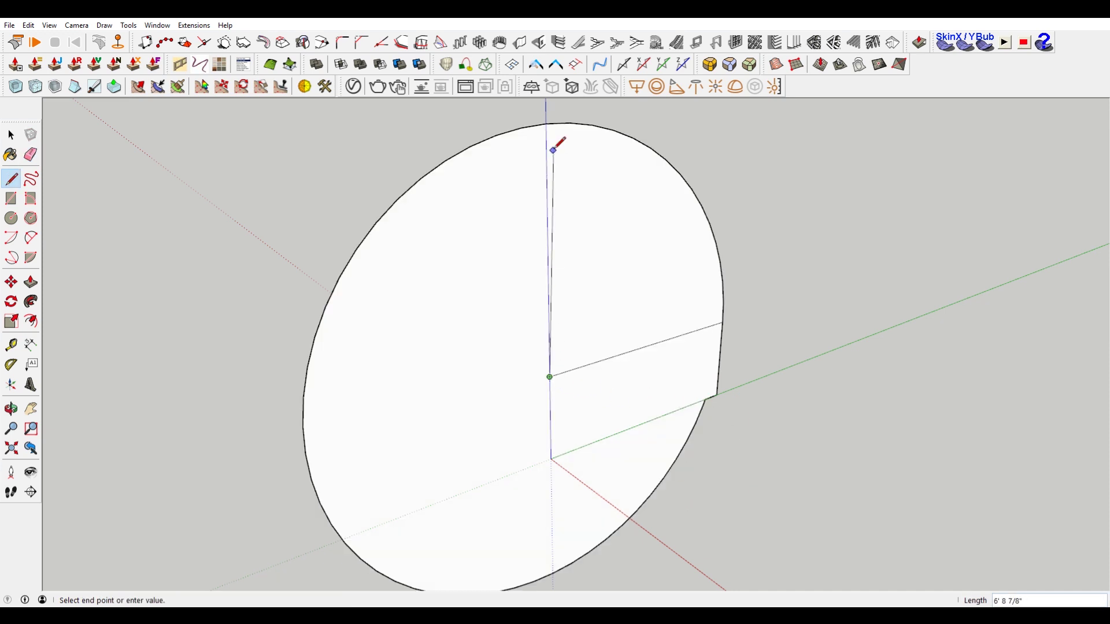
click(546, 116)
Step: Erase the circle parts beyond the blue axis and below the rectangle, plus the horizontal line dividing the quarter-arch face
key(space)
key(e)
click(484, 132)
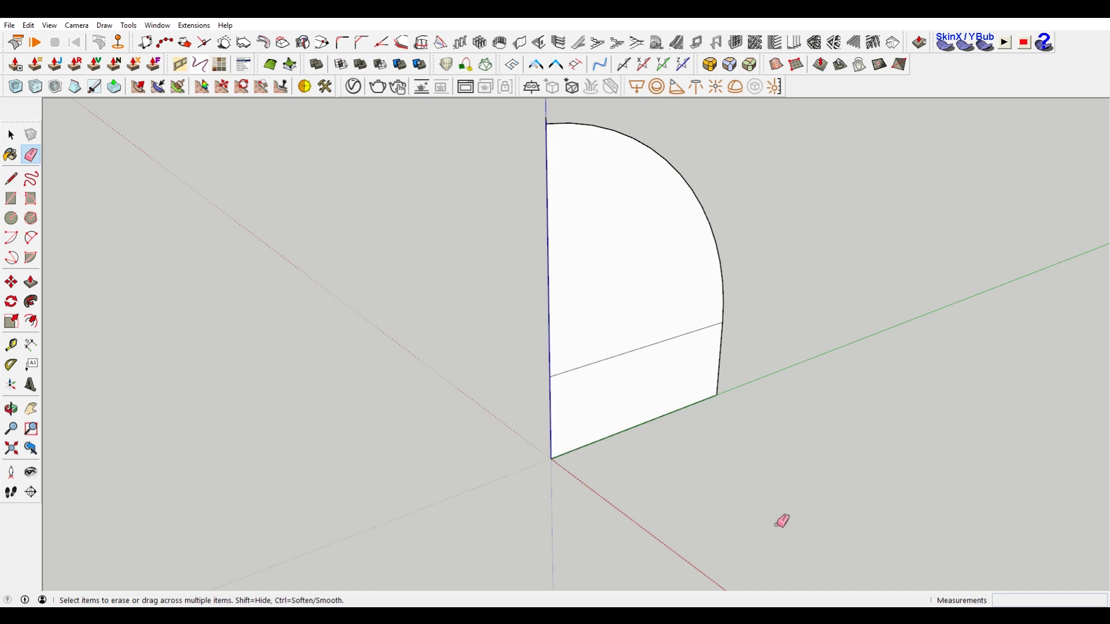
click(652, 345)
Step: Offset the outline of the quarter-arch face inward by about 2' 2"
mouse_move(836, 376)
middle_down()
mouse_move(731, 383)
mouse_move(644, 348)
mouse_move(676, 319)
mouse_move(605, 300)
middle_up()
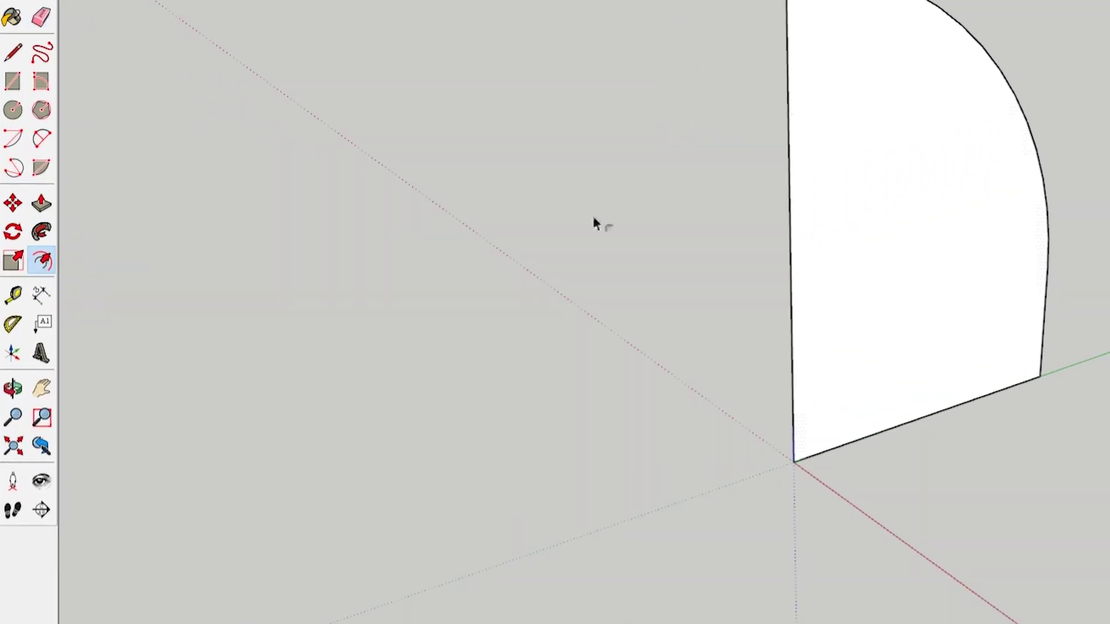
click(1013, 94)
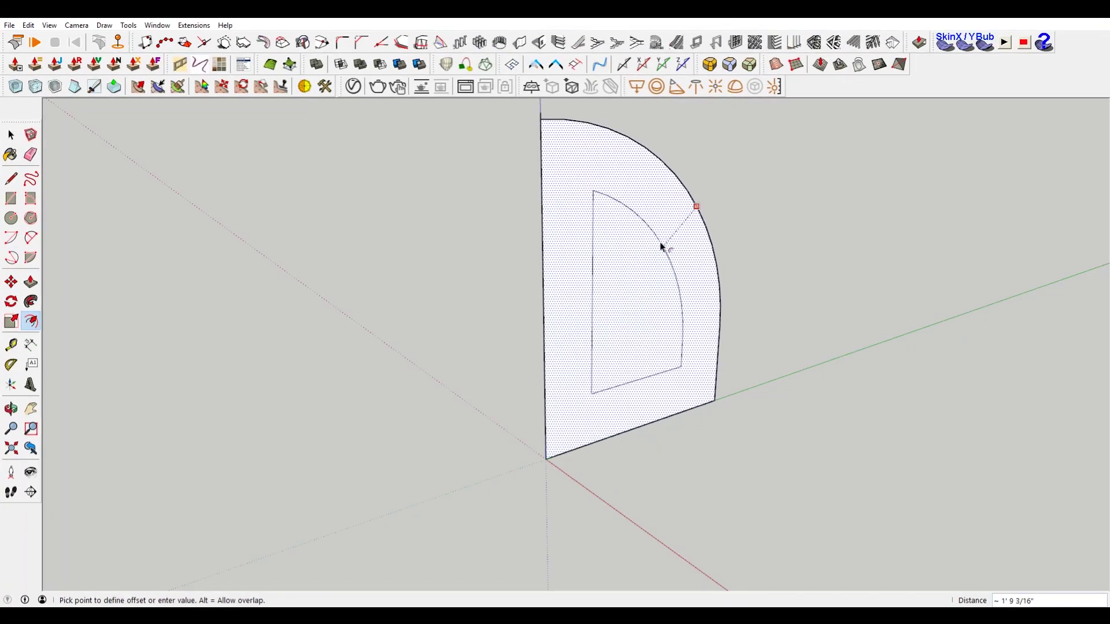
click(652, 251)
middle_drag(781, 320, 766, 298)
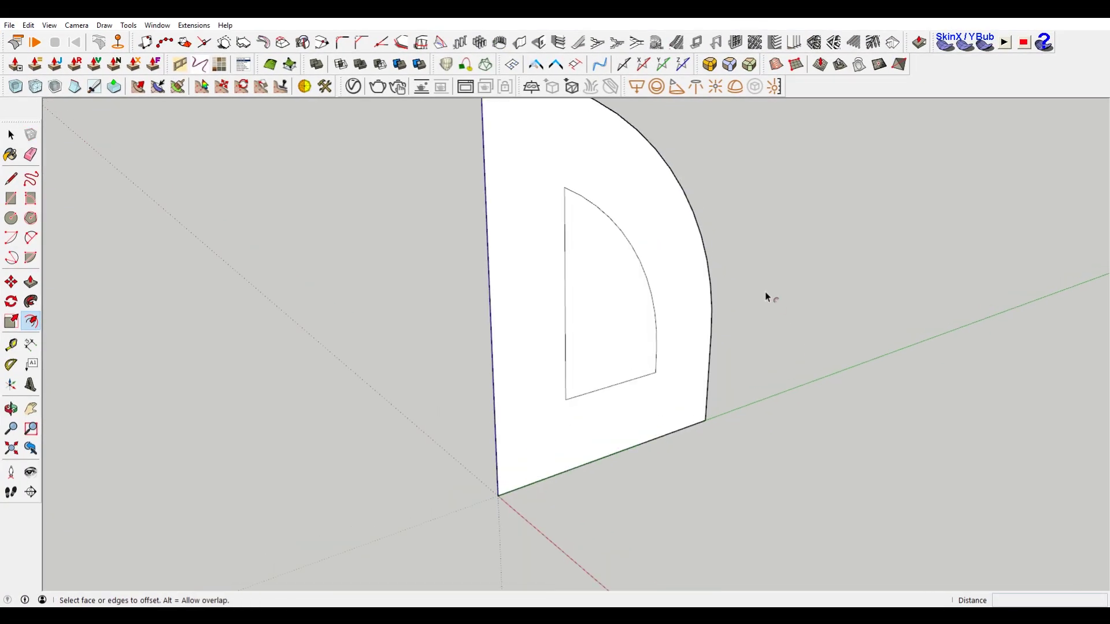
scroll(584, 393, down, 3)
Step: Draw a vertical line about 2' 2" long from the inner outline's lower outer corner down to the face's base edge
key(l)
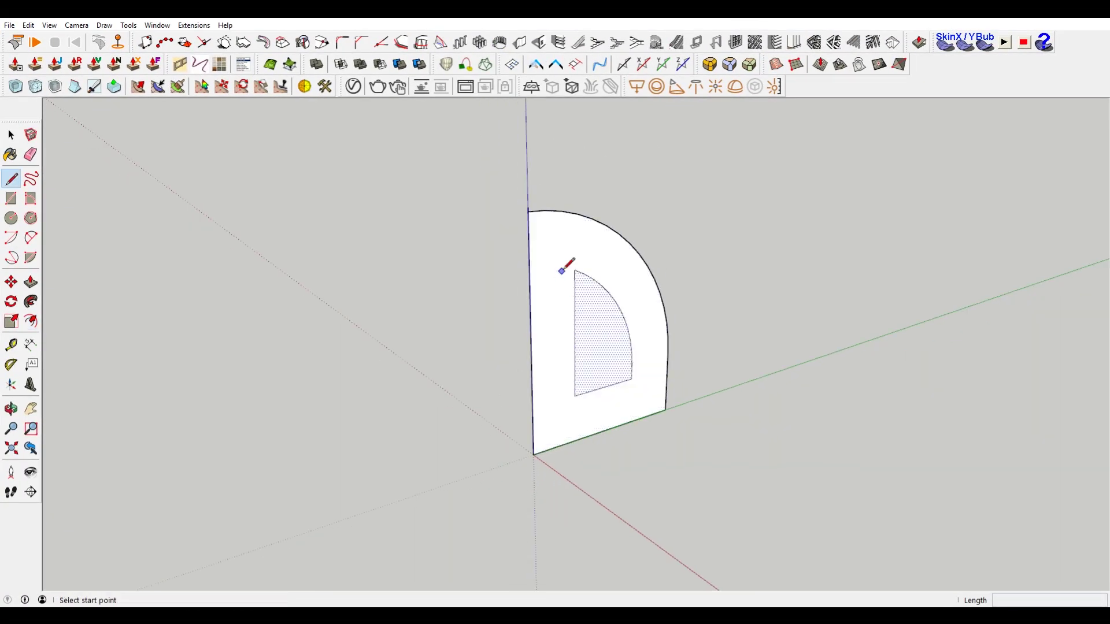
key(space)
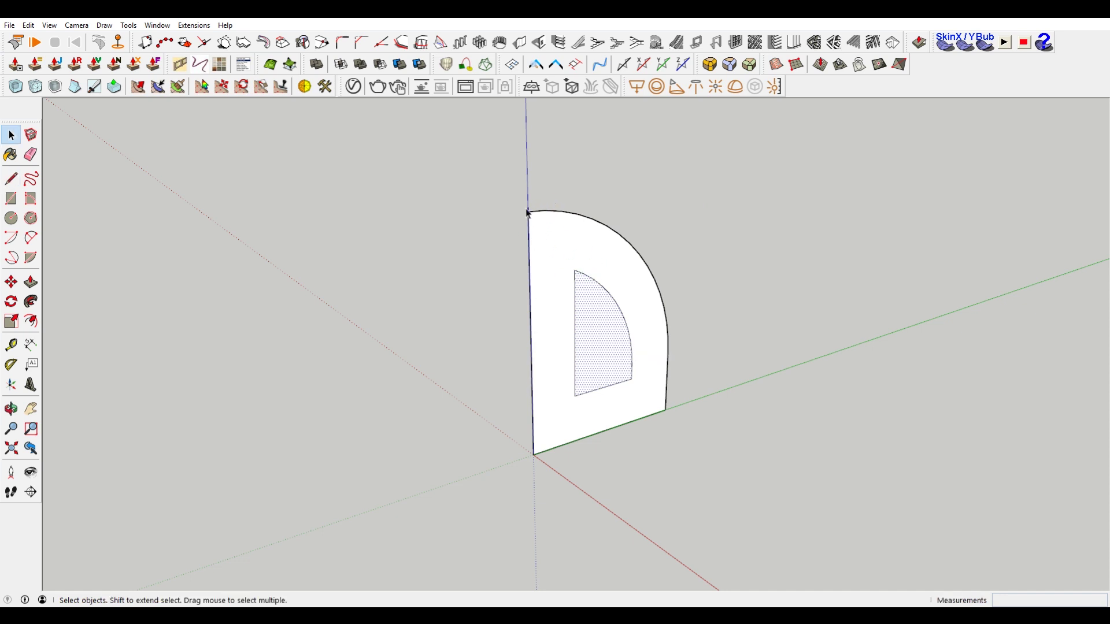
click(530, 212)
scroll(699, 358, up, 1)
key(l)
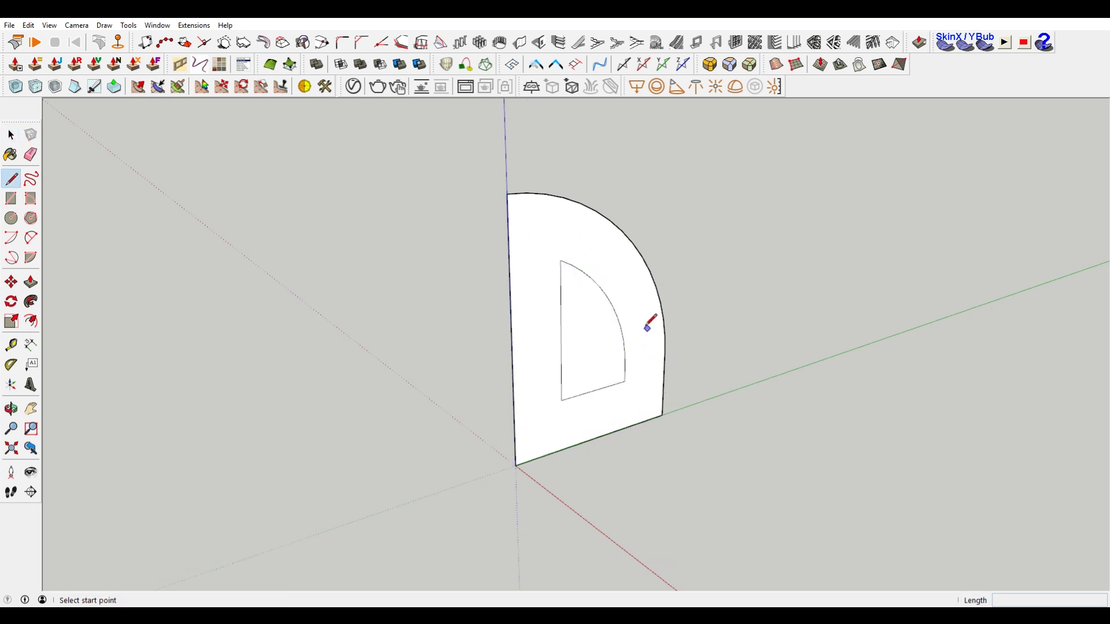
click(625, 381)
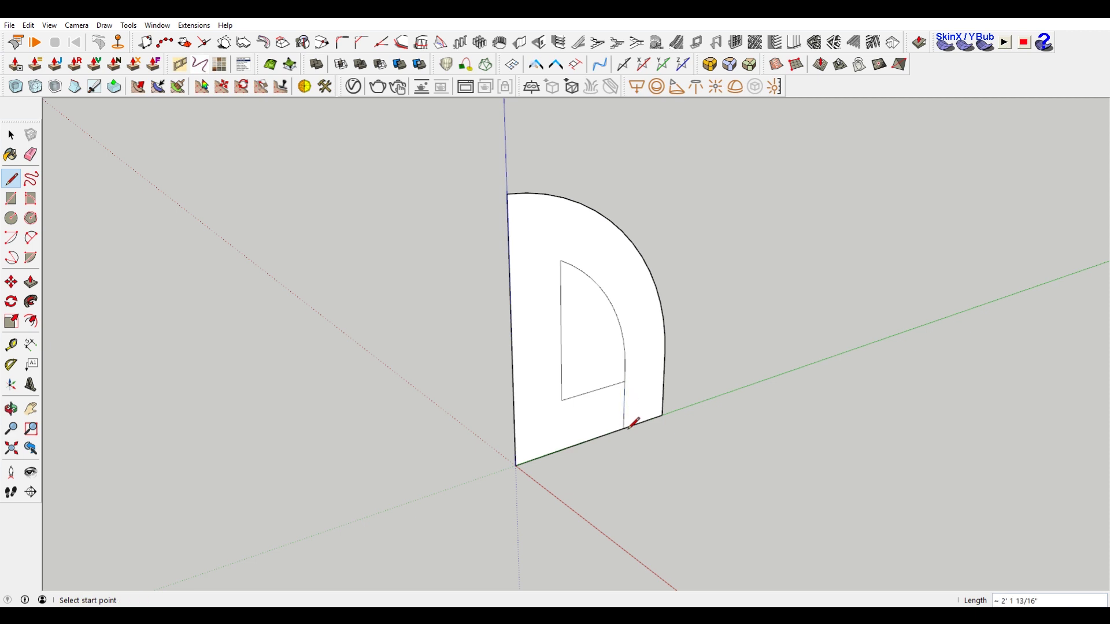
Step: Erase the inner outline's horizontal bottom edge and its vertical edge near the blue axis
key(e)
drag(588, 404, 538, 336)
scroll(647, 387, up, 2)
scroll(572, 232, down, 1)
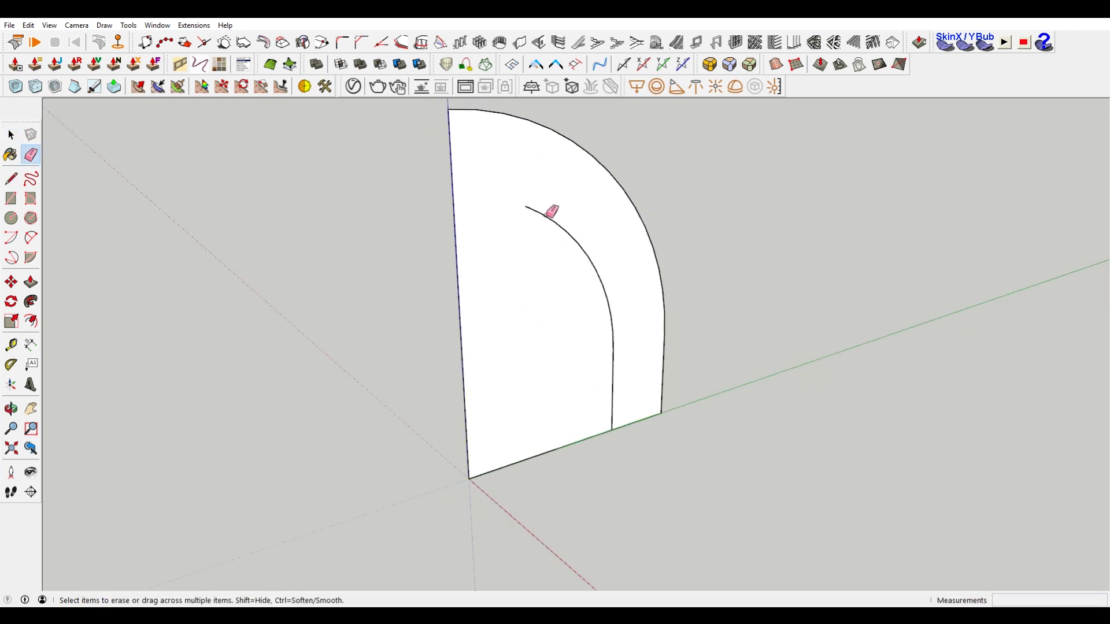
Step: Copy the inner arc from its second-lowest vertex to the third vertex from its upper end, about 4' 4" away
key(space)
click(547, 216)
scroll(627, 335, up, 5)
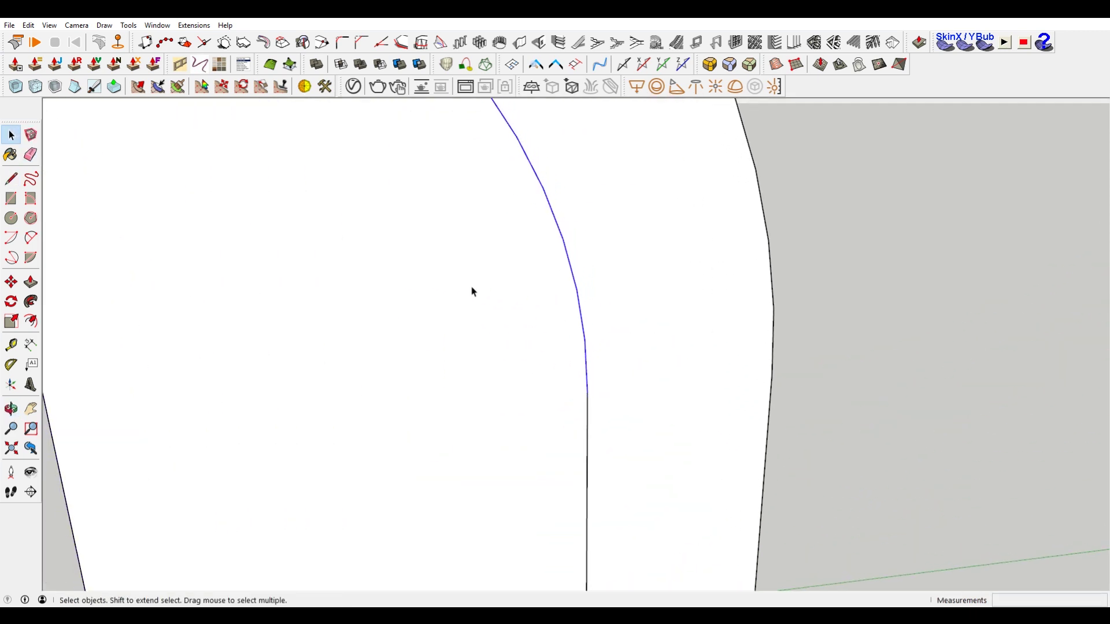
middle_drag(473, 292, 565, 368)
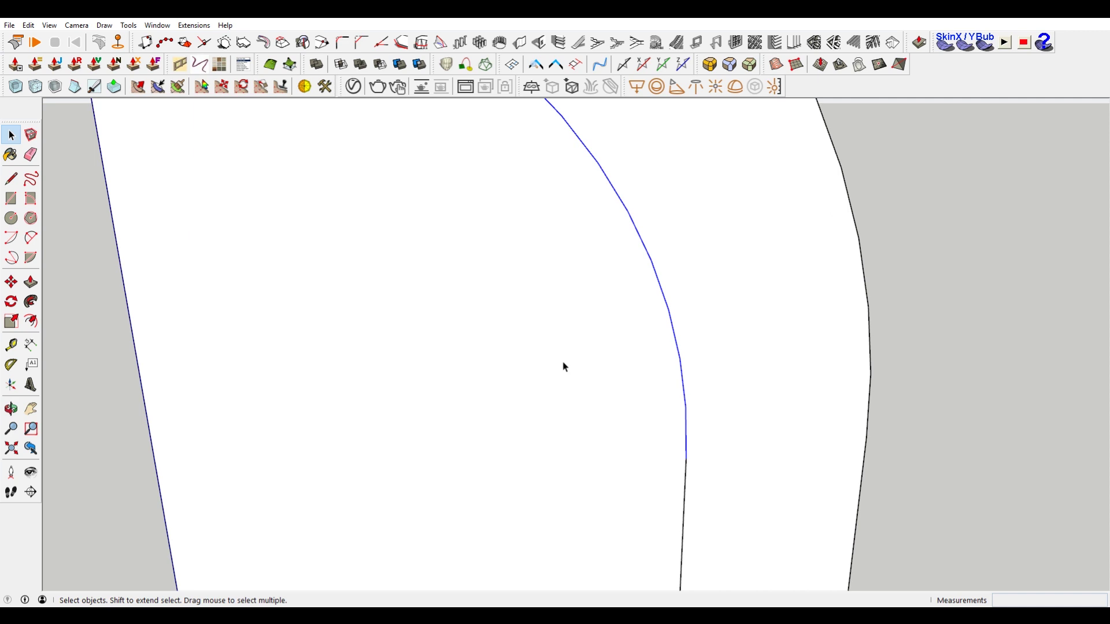
key(m)
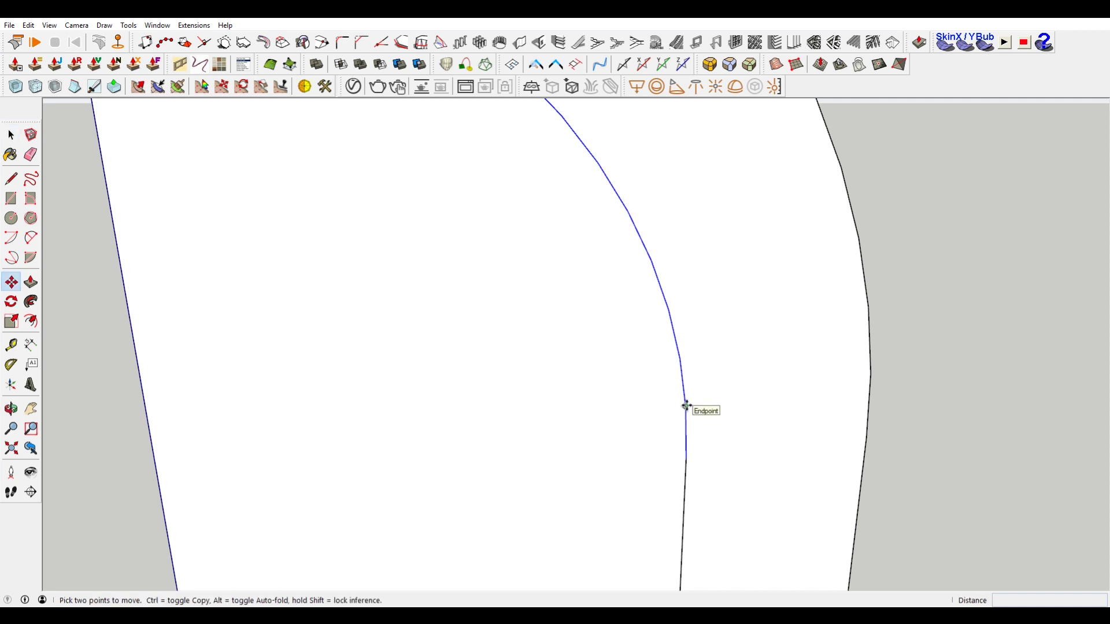
scroll(694, 405, down, 2)
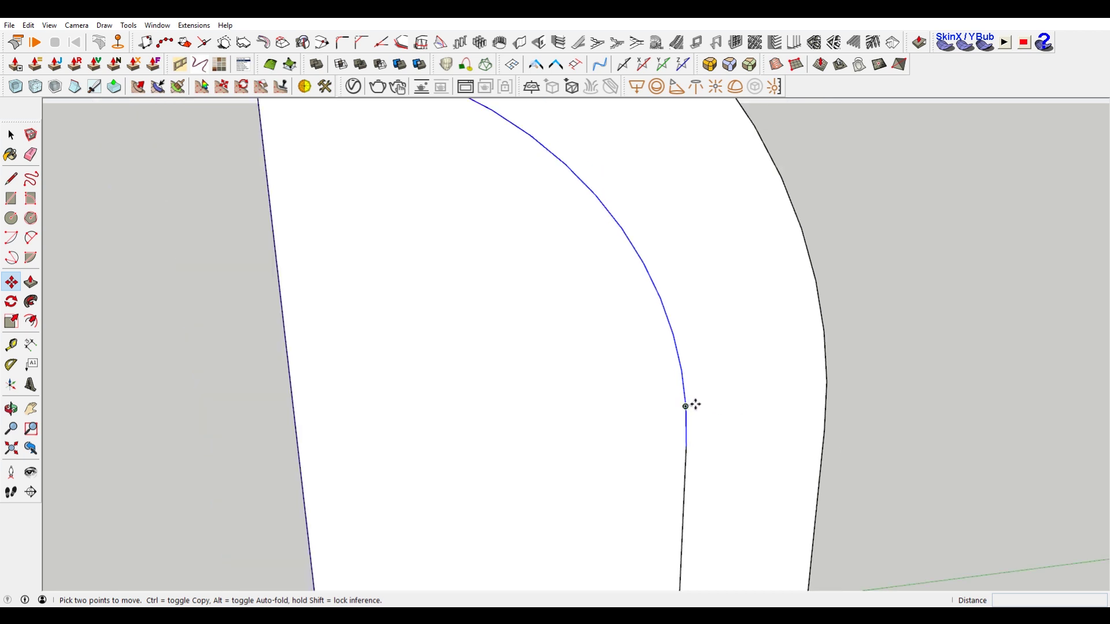
key(ctrl)
click(687, 406)
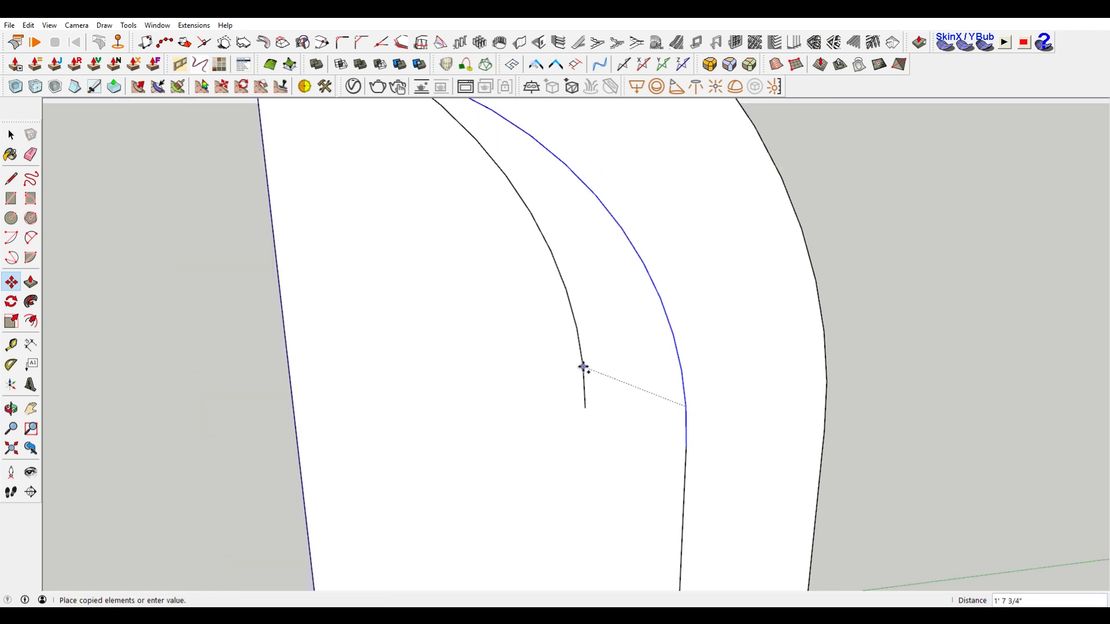
scroll(520, 301, down, 3)
scroll(549, 249, up, 3)
scroll(557, 237, up, 2)
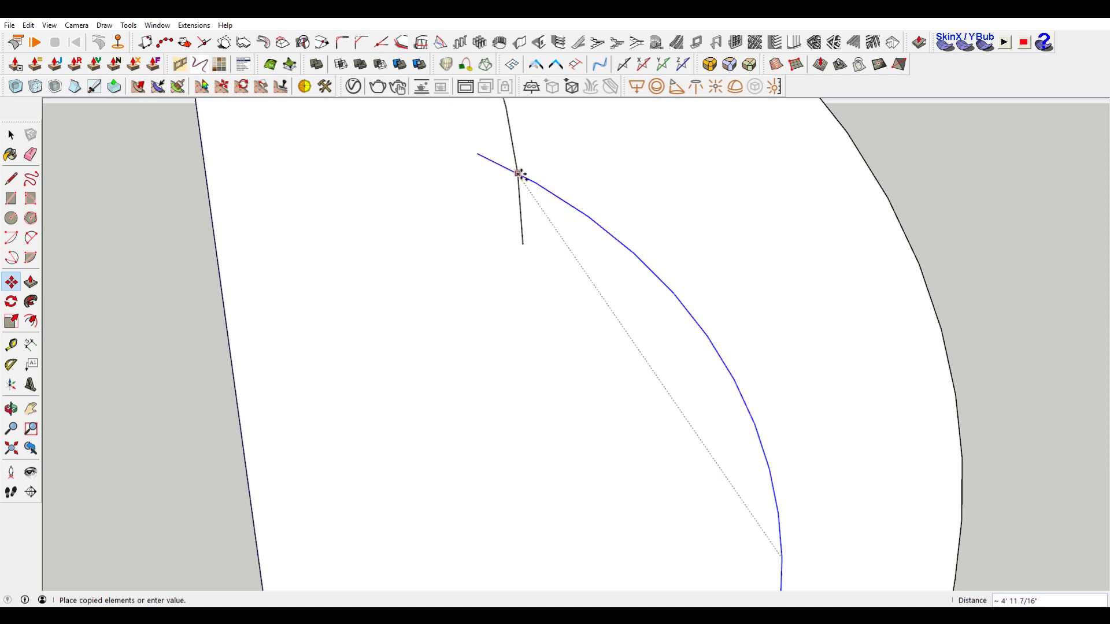
click(590, 214)
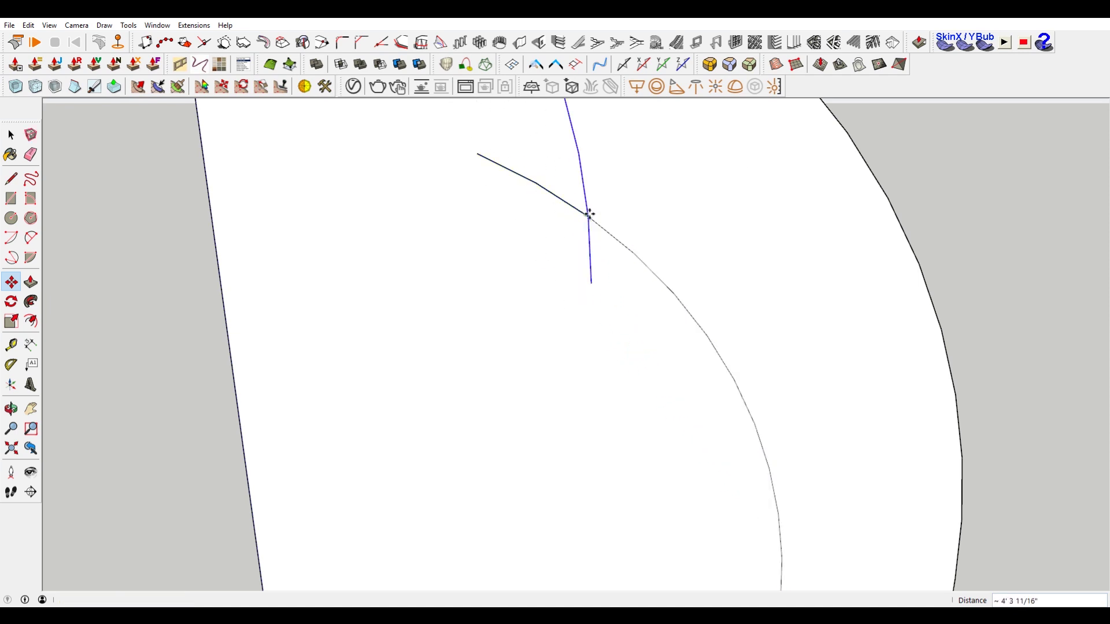
Step: Rotate a copy of the duplicated arc about the shared vertex to align with the original arc's next vertex, extending the curve past the blue axis
key(q)
click(588, 216)
click(577, 151)
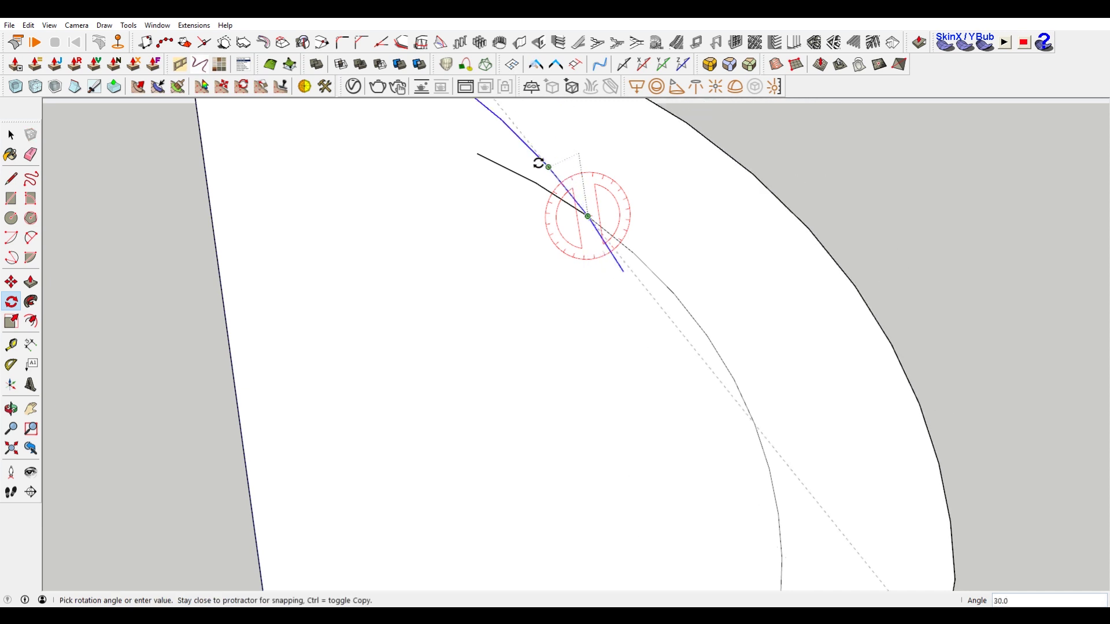
middle_drag(509, 170, 546, 174)
scroll(523, 182, up, 5)
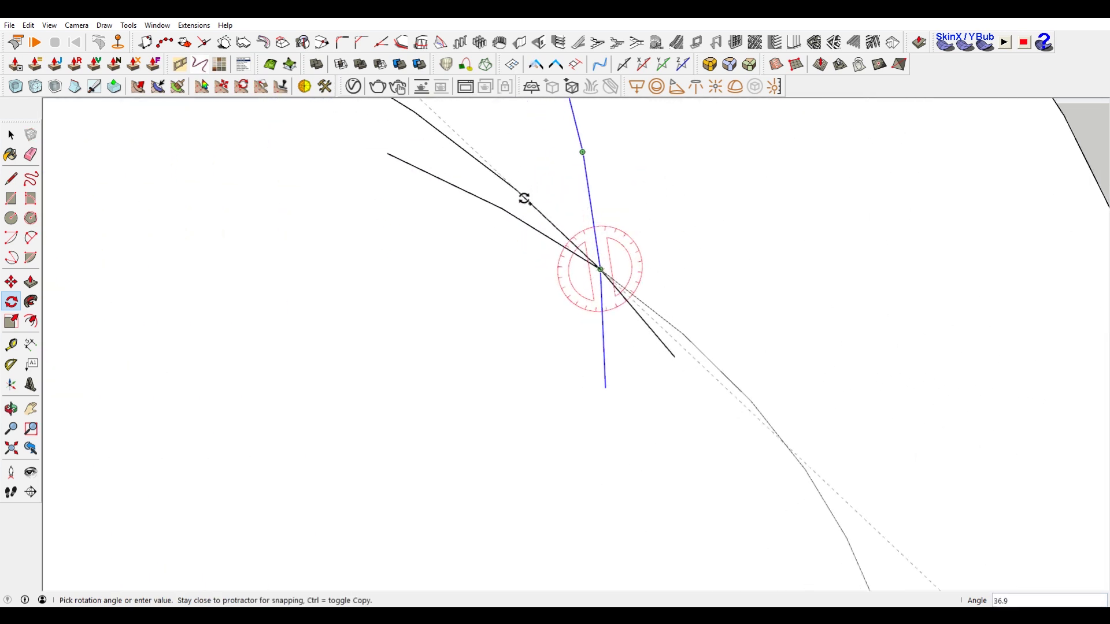
click(503, 209)
scroll(504, 212, down, 5)
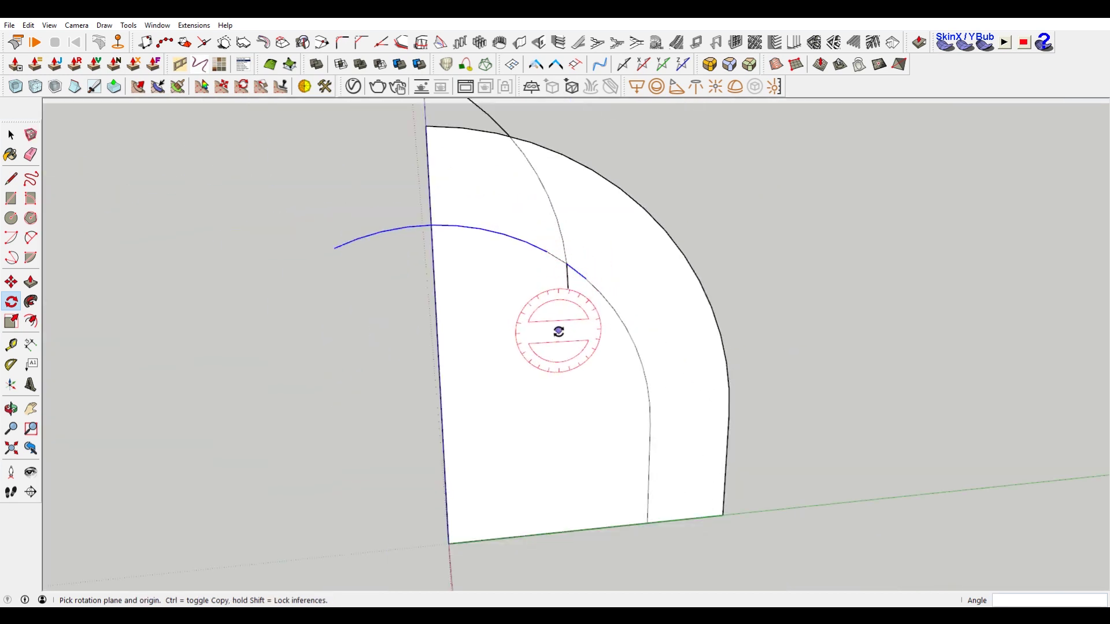
Step: Erase the unrotated arc copy, the arc overhang beyond the blue axis, and the straight edges enclosing the area inside the arch band
key(space)
scroll(440, 307, down, 2)
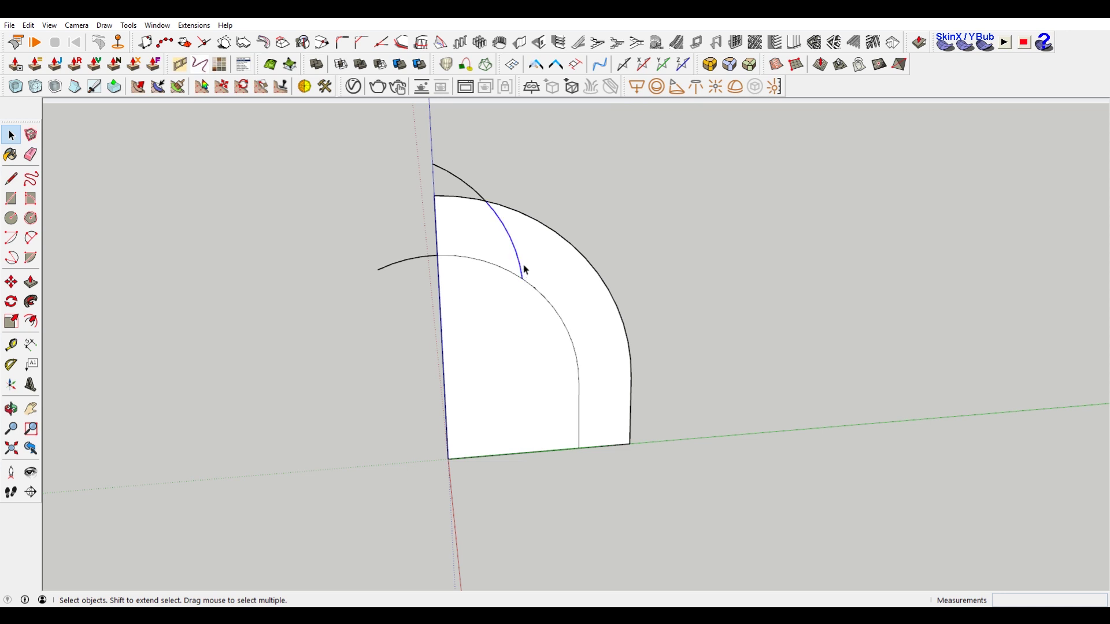
key(e)
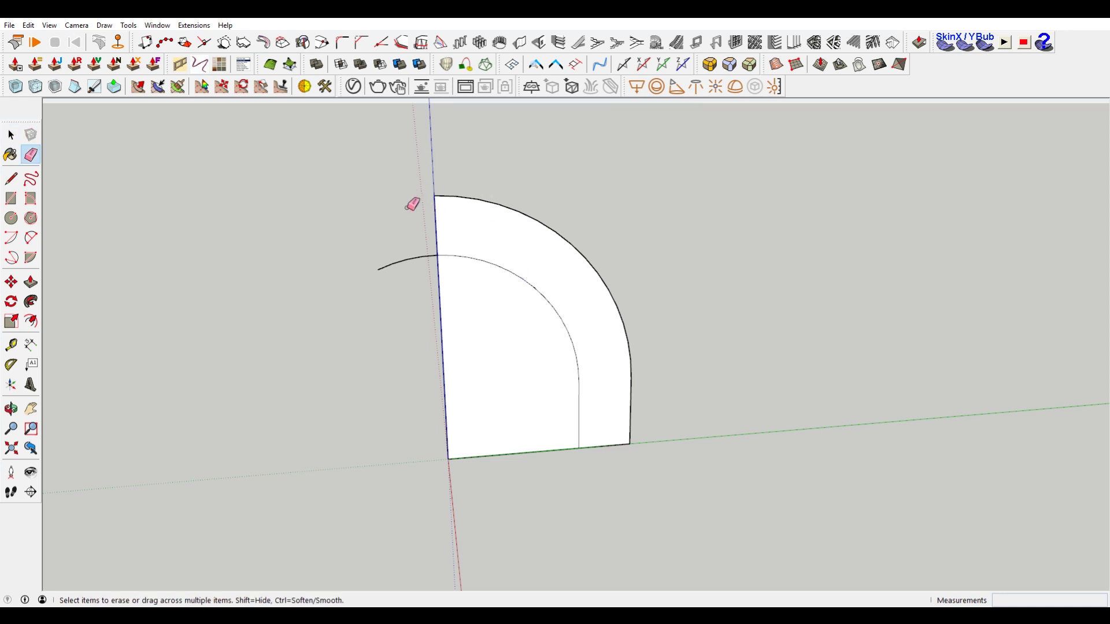
drag(412, 277, 379, 253)
scroll(462, 296, down, 1)
drag(508, 414, 451, 433)
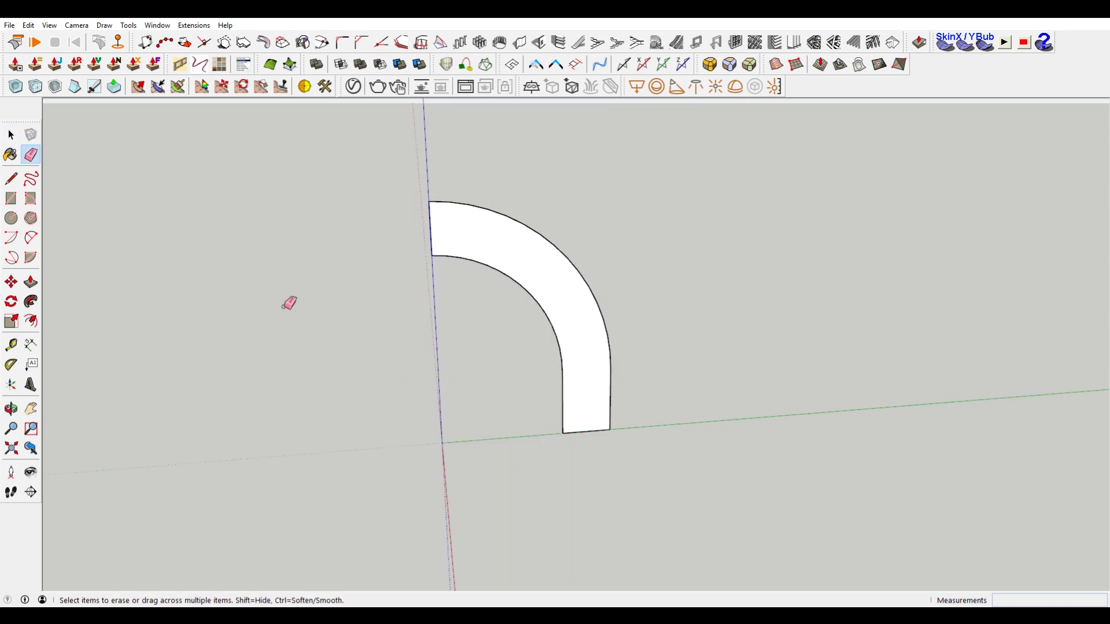
Step: Copy the half-arch band face with its edges along the green axis to the other side of the blue axis
scroll(380, 306, down, 3)
middle_drag(380, 306, 463, 306)
key(space)
double_click(475, 282)
key(m)
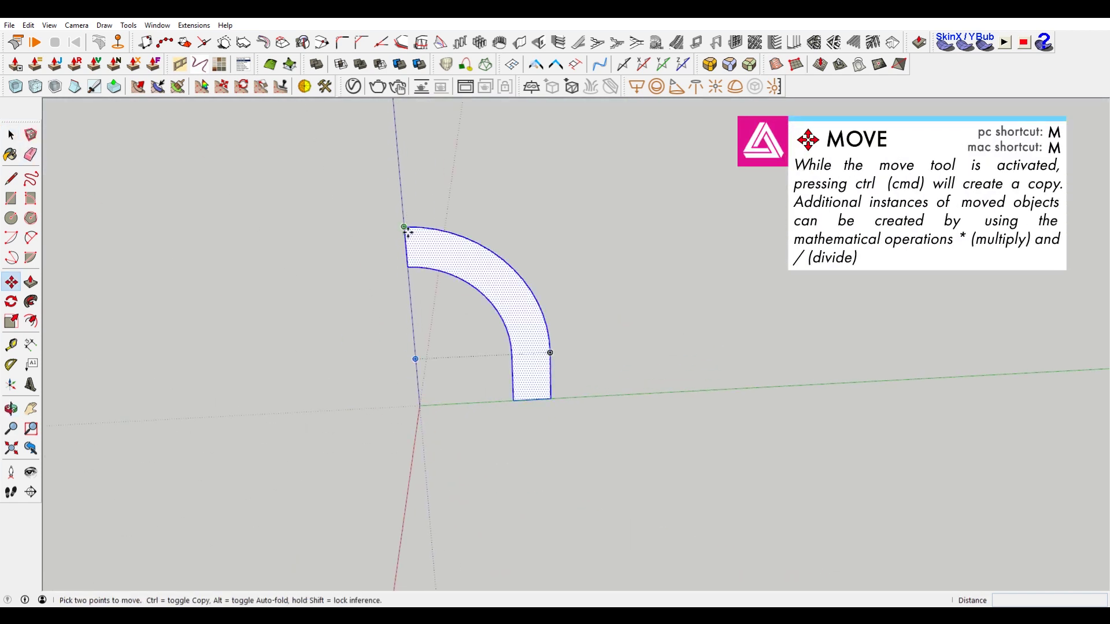
click(405, 228)
key(ctrl)
click(167, 232)
Step: Flip the copied half arch along the green direction and move its top corner onto the original's top corner
right_click(200, 251)
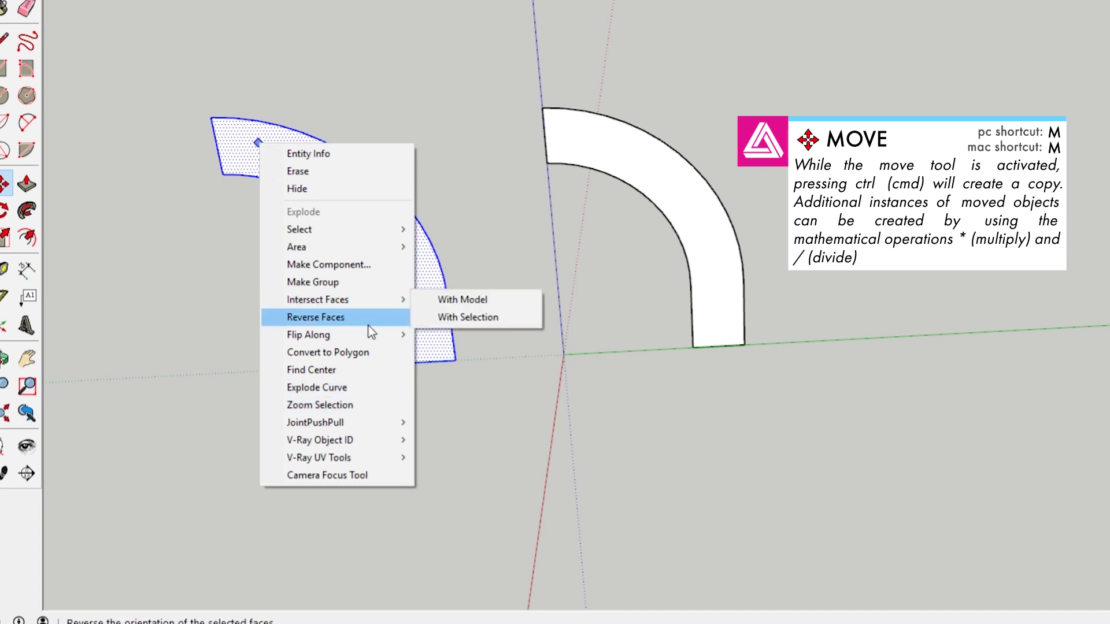
mouse_move(373, 331)
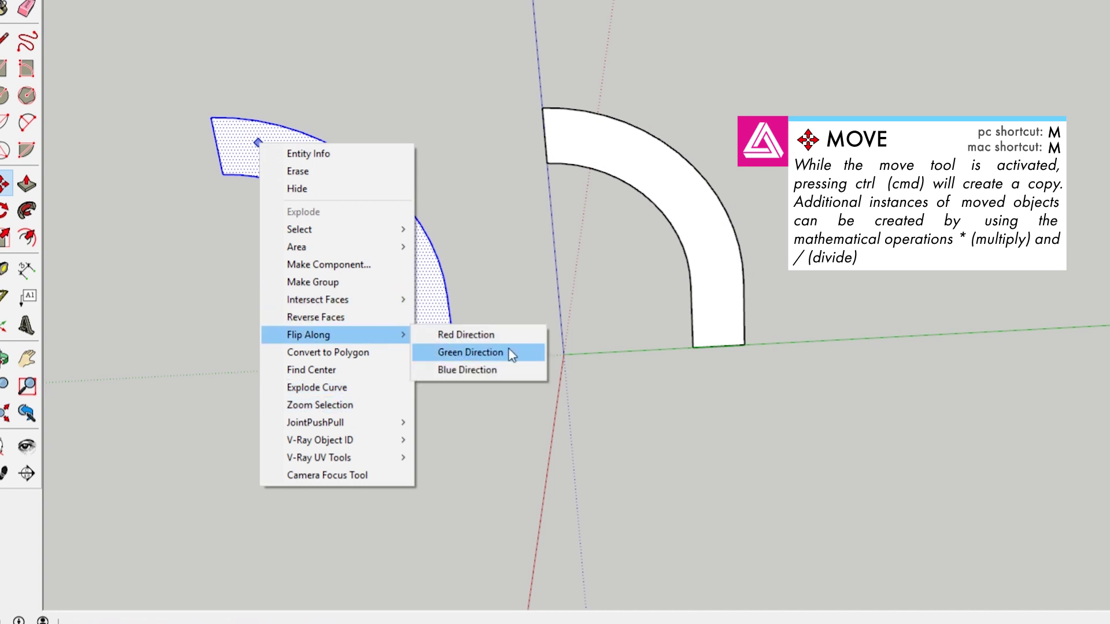
click(511, 351)
click(403, 136)
click(515, 133)
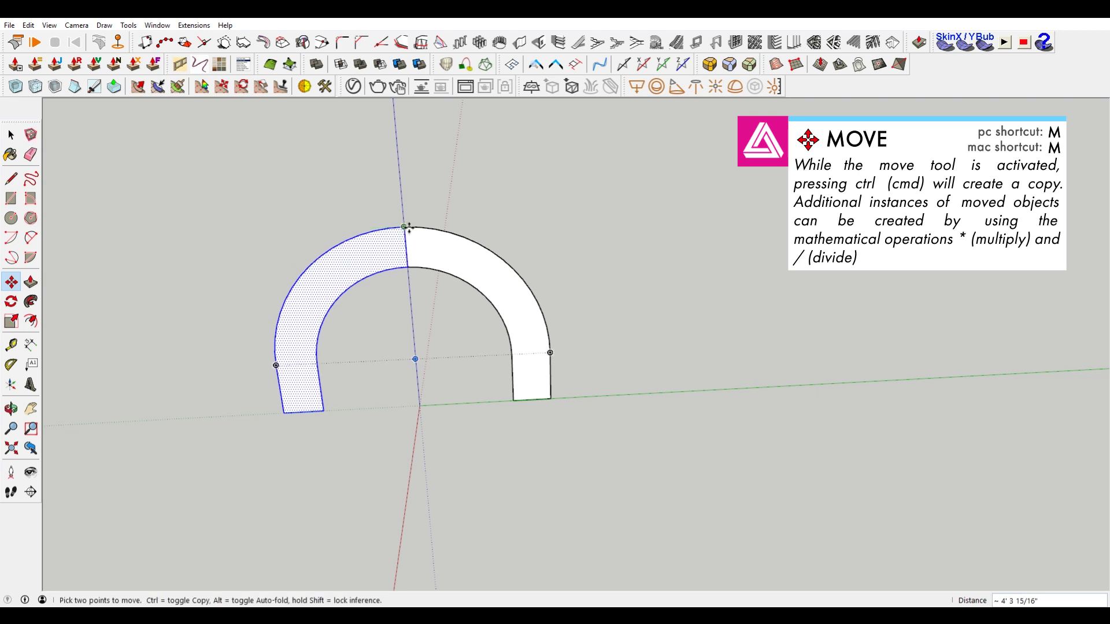
Step: Erase the seam edge between the two halves at the top of the arch
key(e)
middle_drag(324, 273, 673, 202)
middle_drag(597, 317, 341, 426)
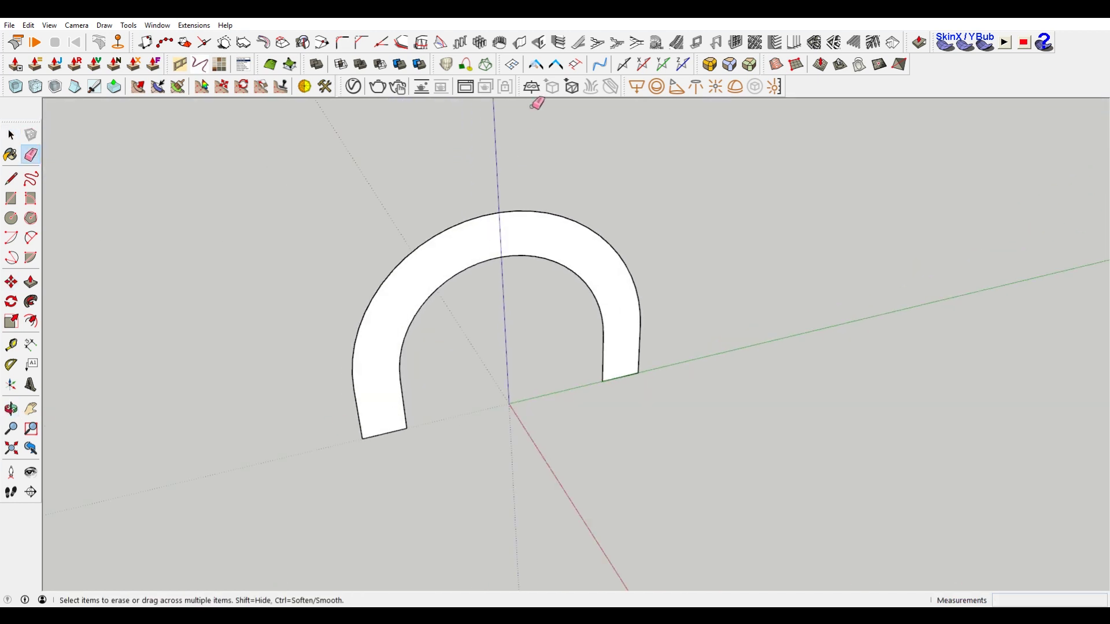
Step: Draw a seam line along the blue axis across the arch band, from its outer edge to its inner edge
key(l)
scroll(502, 211, up, 2)
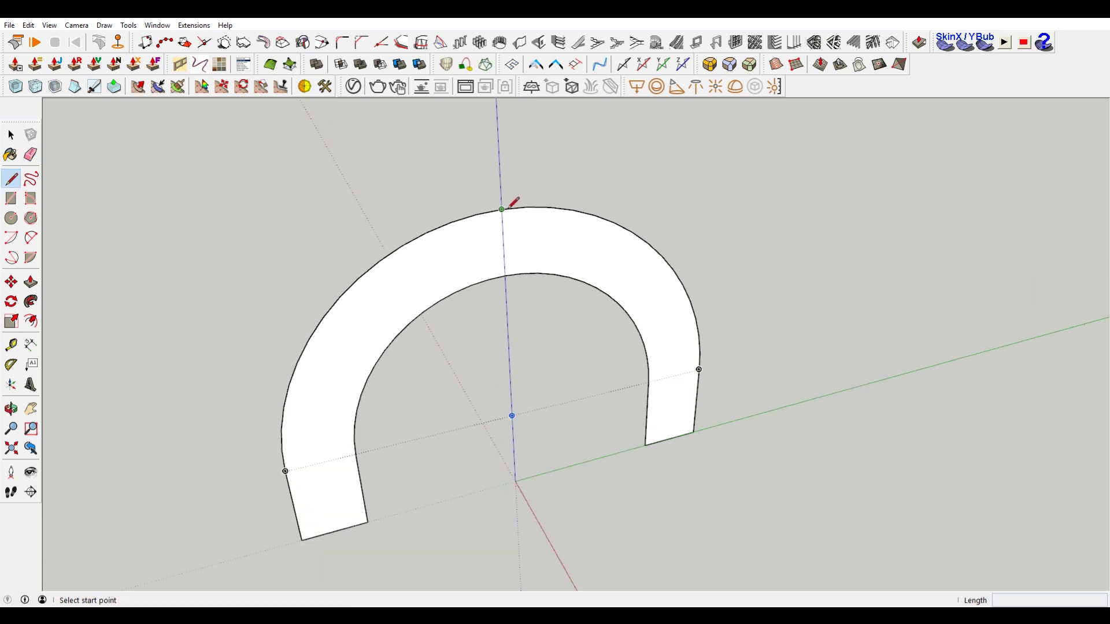
click(502, 209)
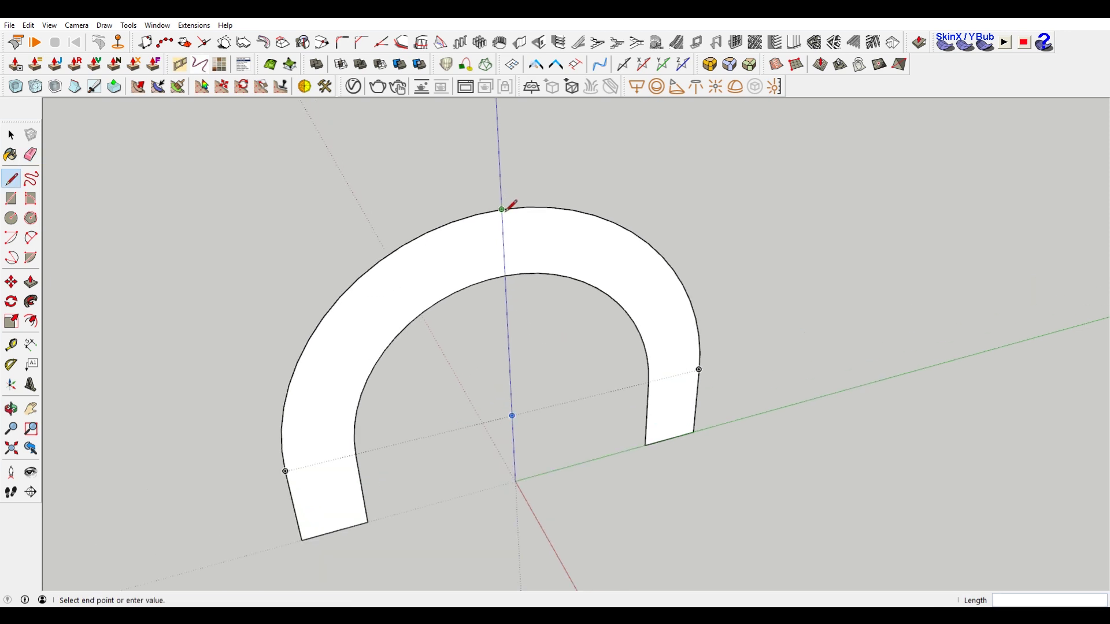
click(505, 276)
Step: Draw a 1" line from the seam's midpoint along the green axis, and a line from its end across to the seam's other side
scroll(513, 241, up, 2)
click(501, 238)
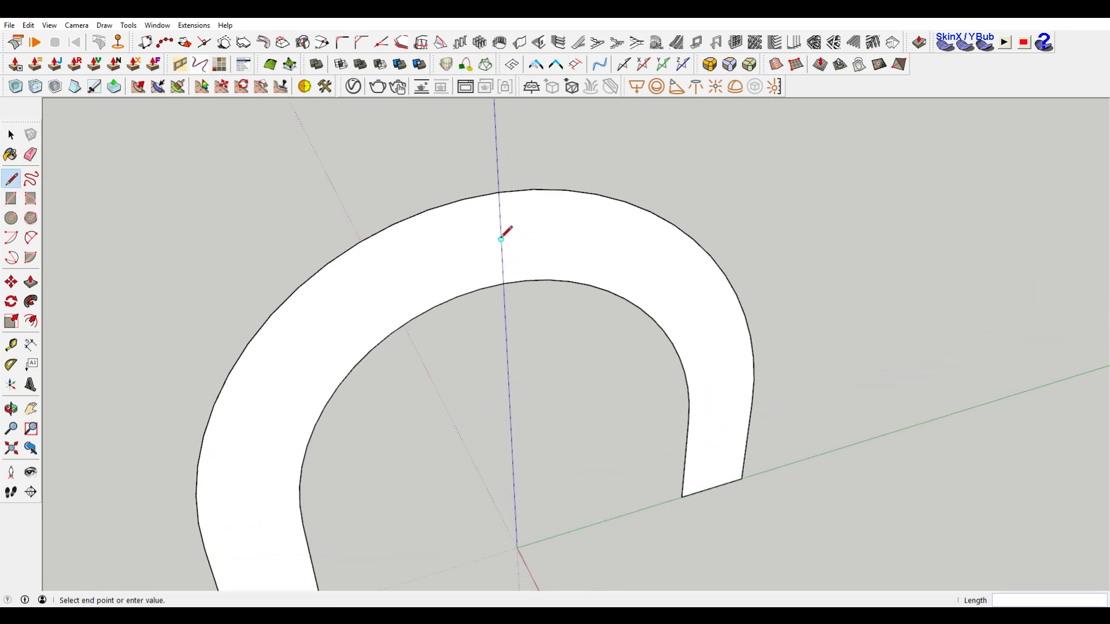
scroll(500, 240, up, 1)
scroll(501, 238, up, 1)
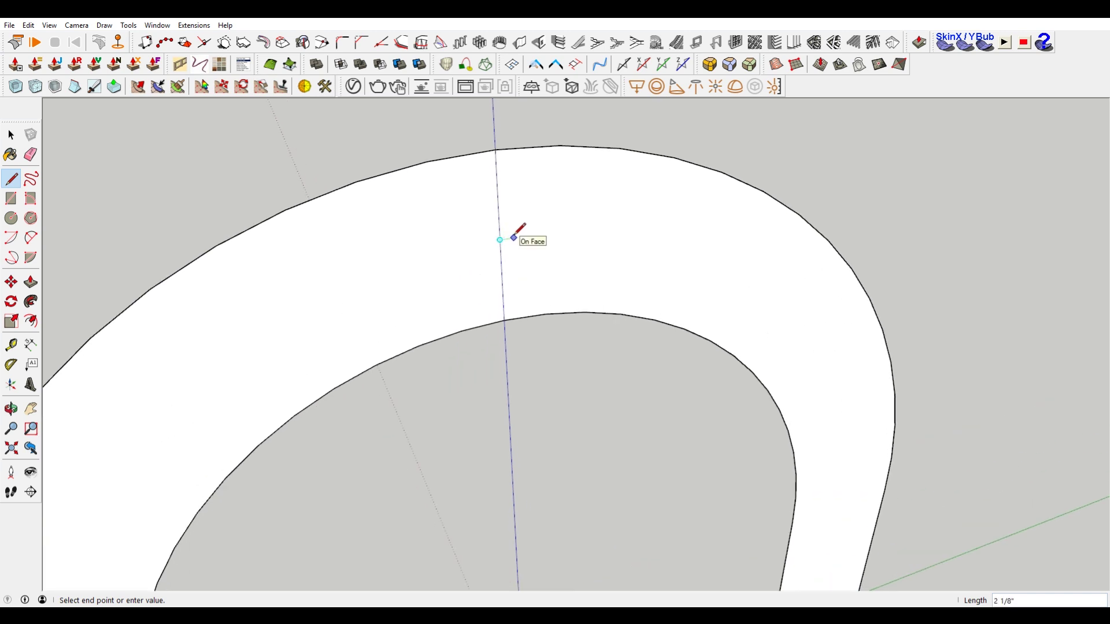
scroll(514, 237, down, 2)
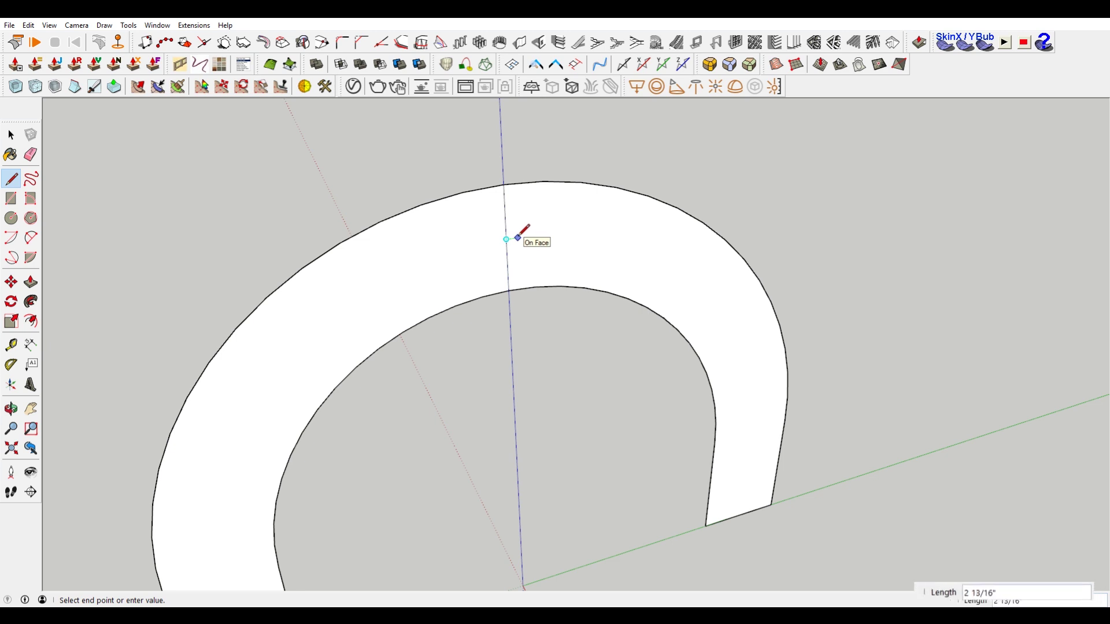
text(1")
scroll(523, 231, up, 3)
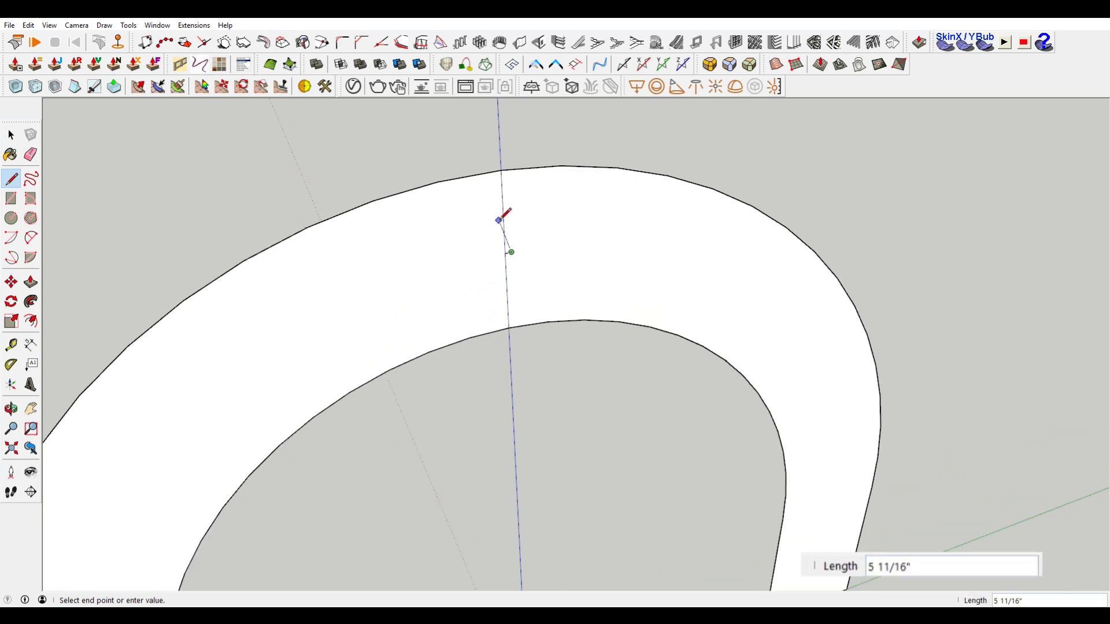
key(Escape)
click(519, 272)
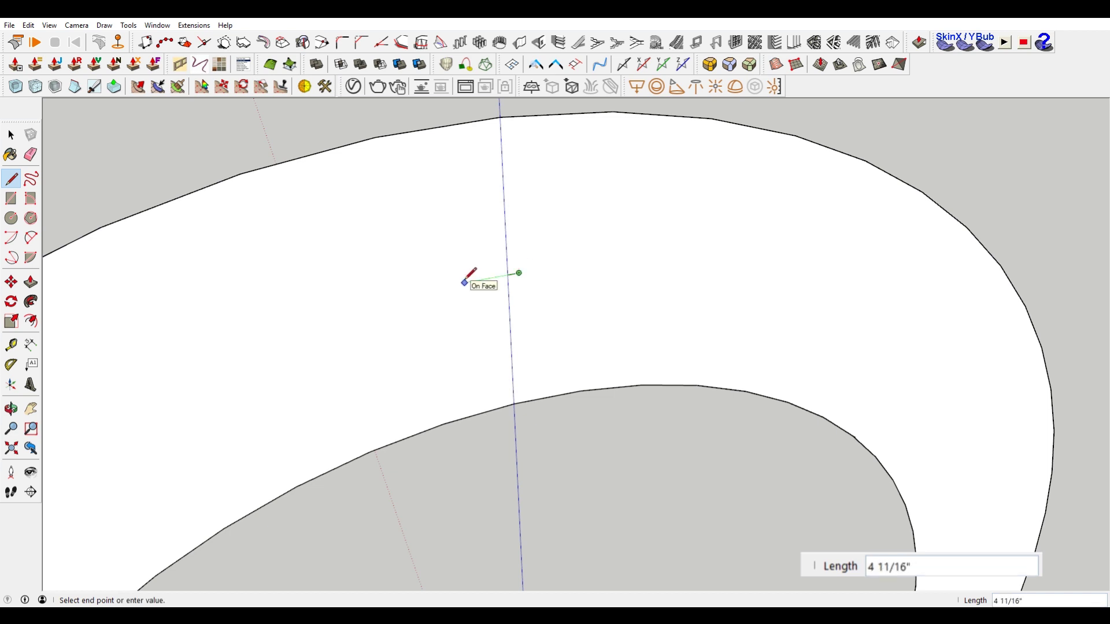
key(Return)
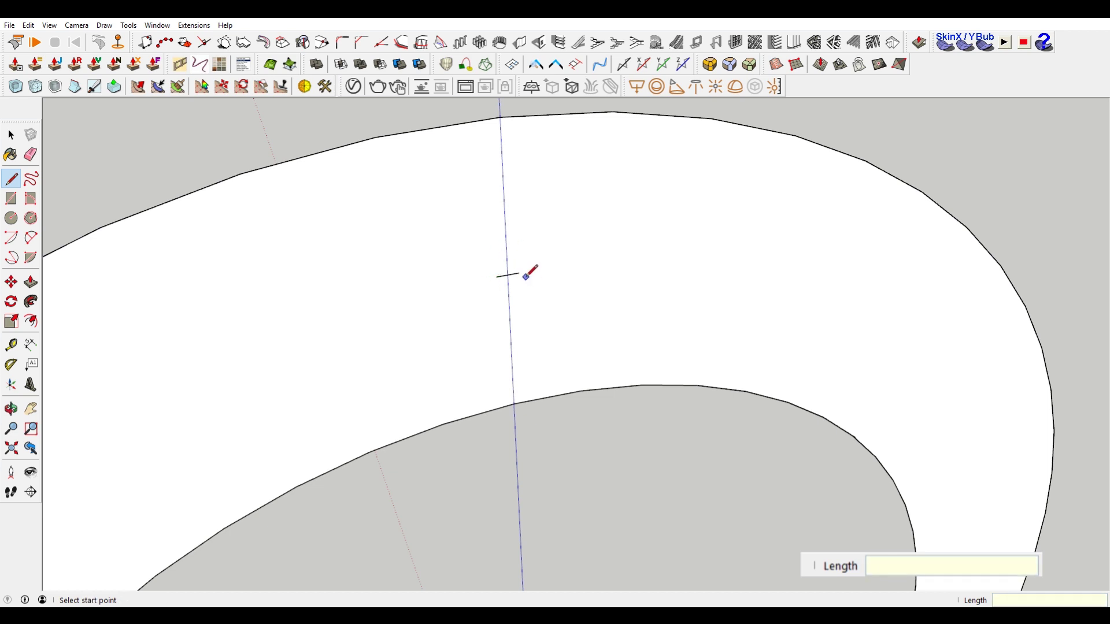
Step: Draw vertical lines from both ends of the short line up past the outer edge, and erase the overhangs above the arch
click(516, 274)
scroll(518, 272, down, 2)
click(512, 131)
key(Escape)
click(500, 278)
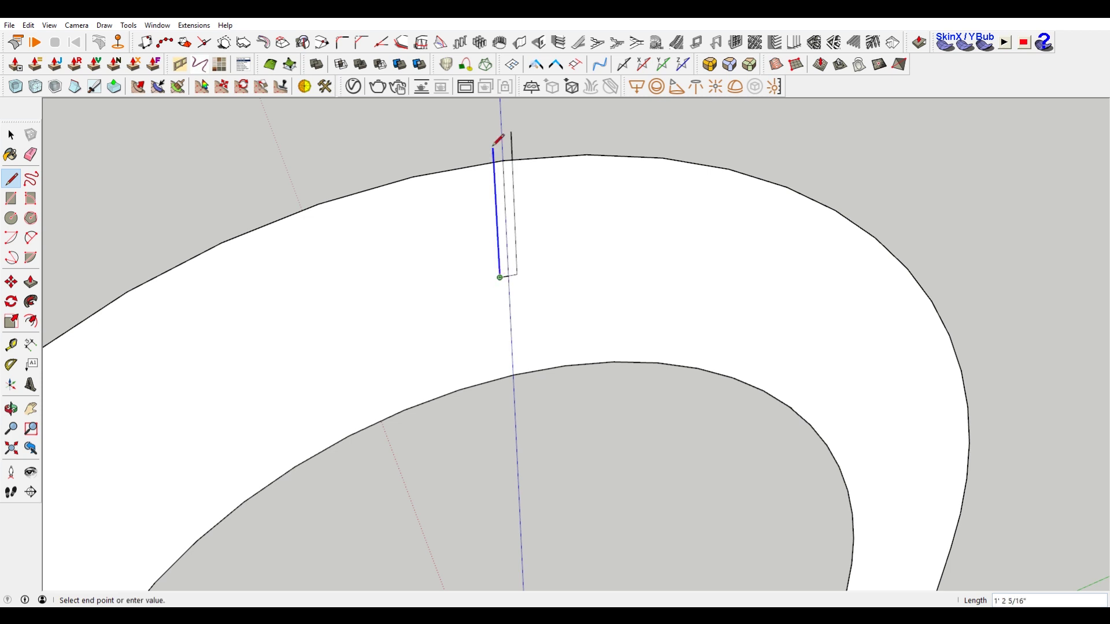
click(492, 137)
scroll(494, 137, up, 2)
key(e)
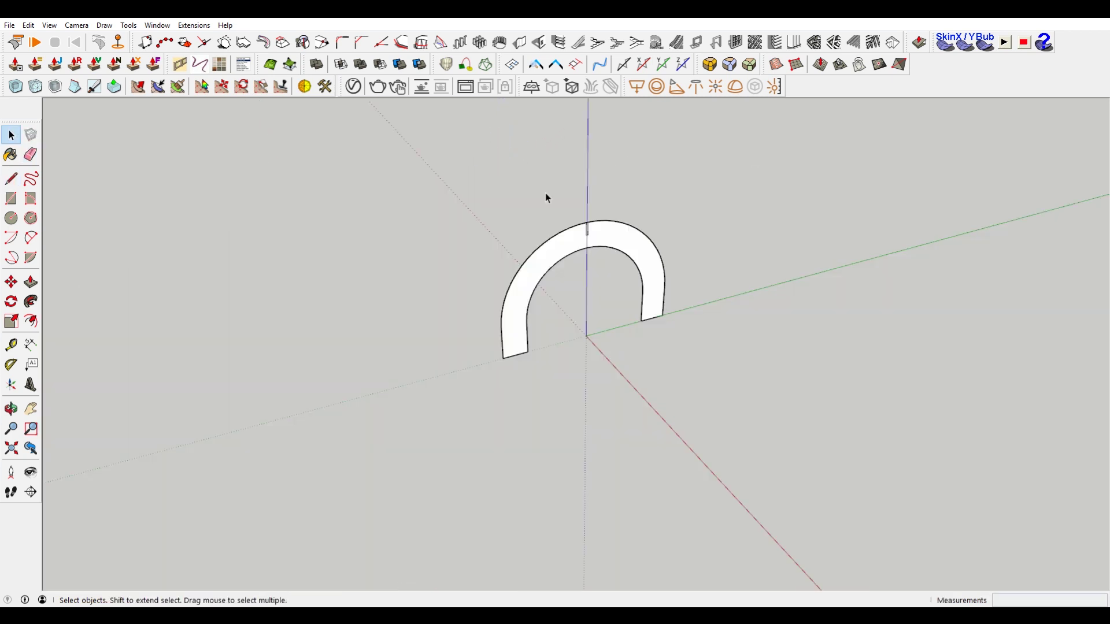
Step: Group the whole arch with its slot lines and place a copy of the group along the green axis beside it
drag(385, 163, 729, 414)
key(m)
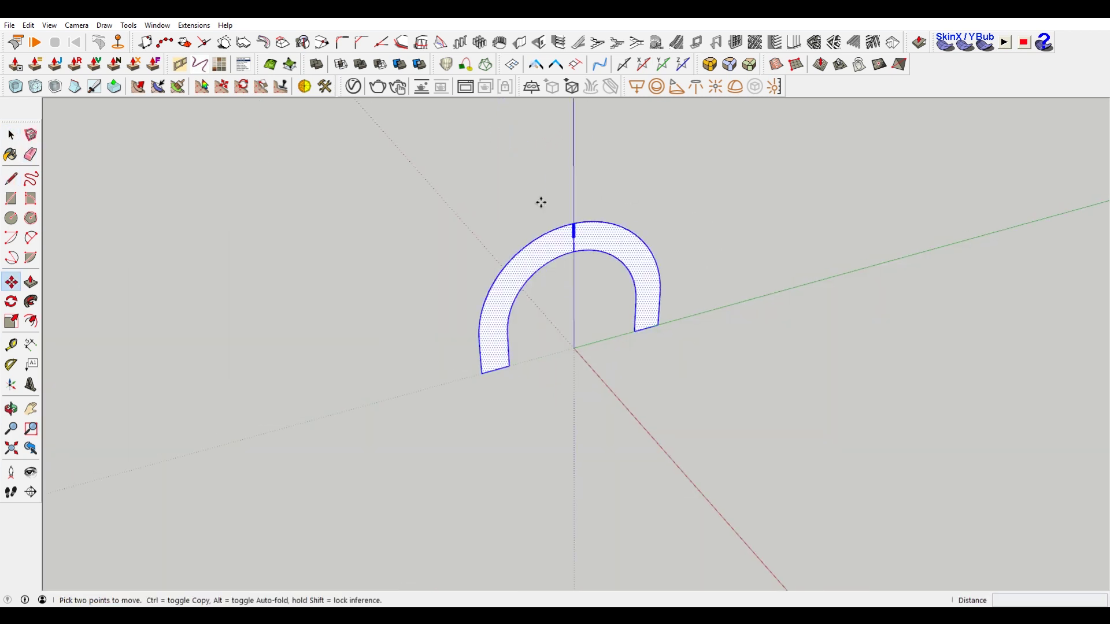
right_click(587, 231)
click(662, 334)
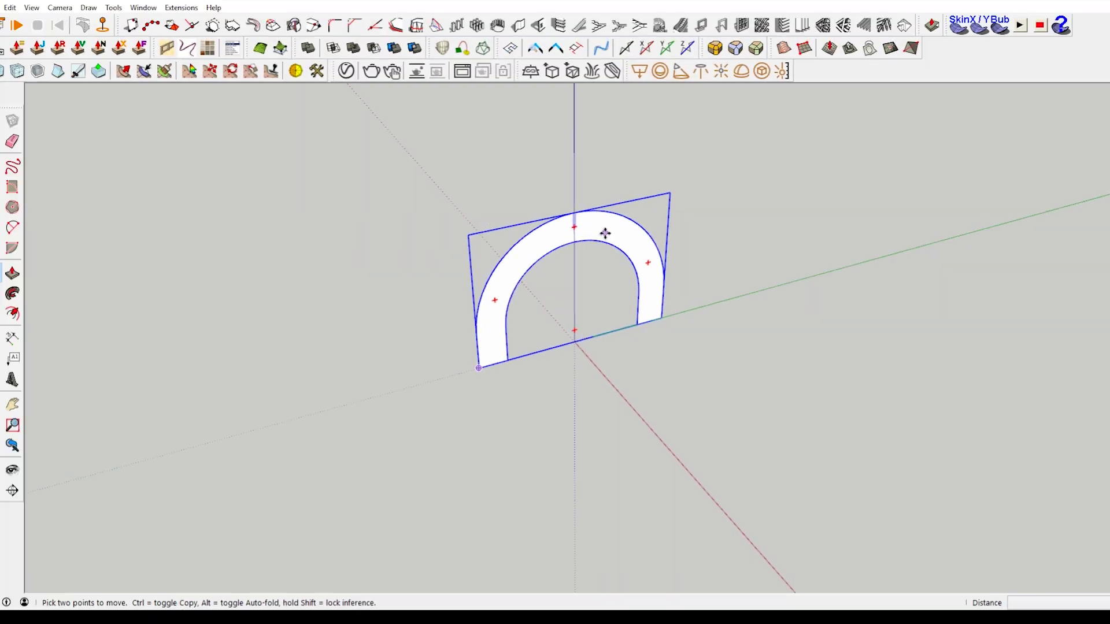
click(598, 233)
key(ctrl)
click(791, 168)
scroll(826, 172, up, 4)
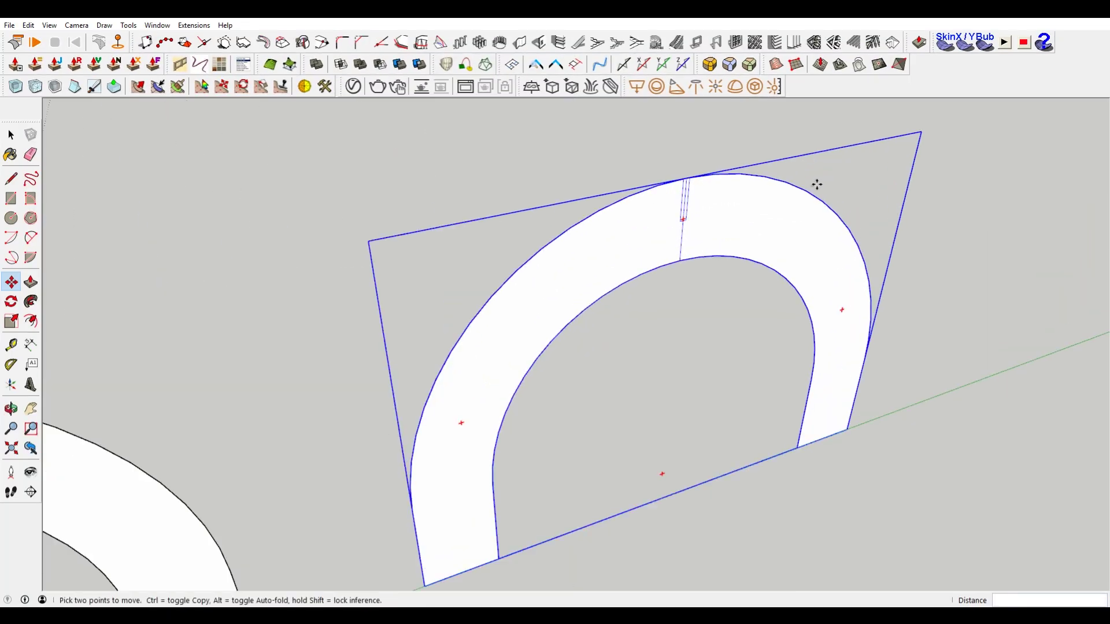
Step: Open the copied arch group for editing and select the upper slot's faces with their edges
key(space)
double_click(701, 223)
scroll(636, 197, up, 6)
click(605, 231)
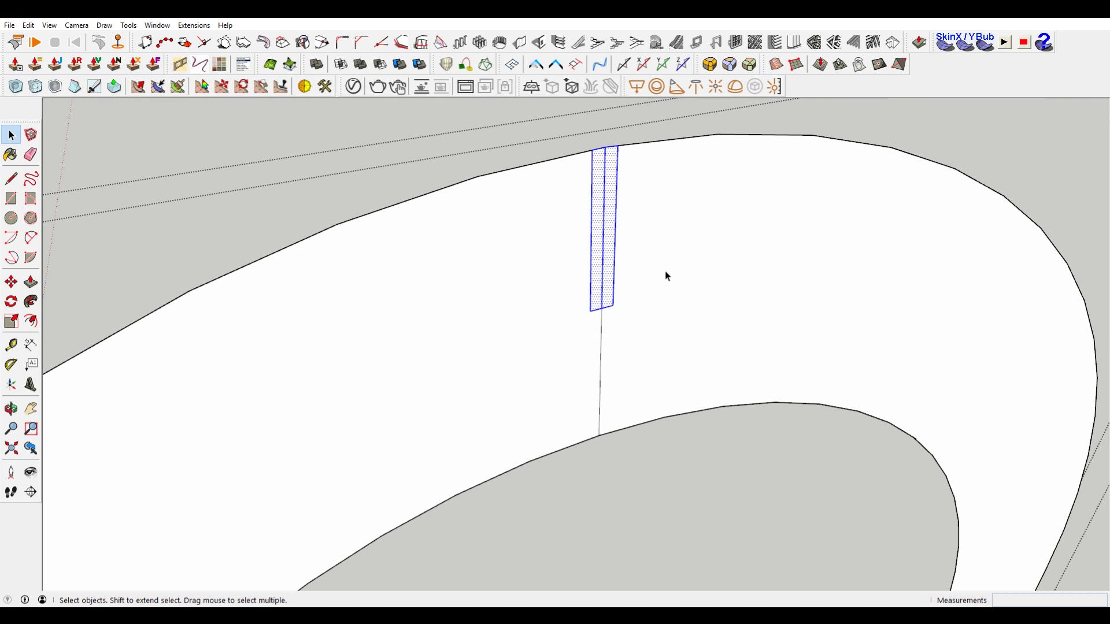
key(m)
click(618, 145)
key(ctrl)
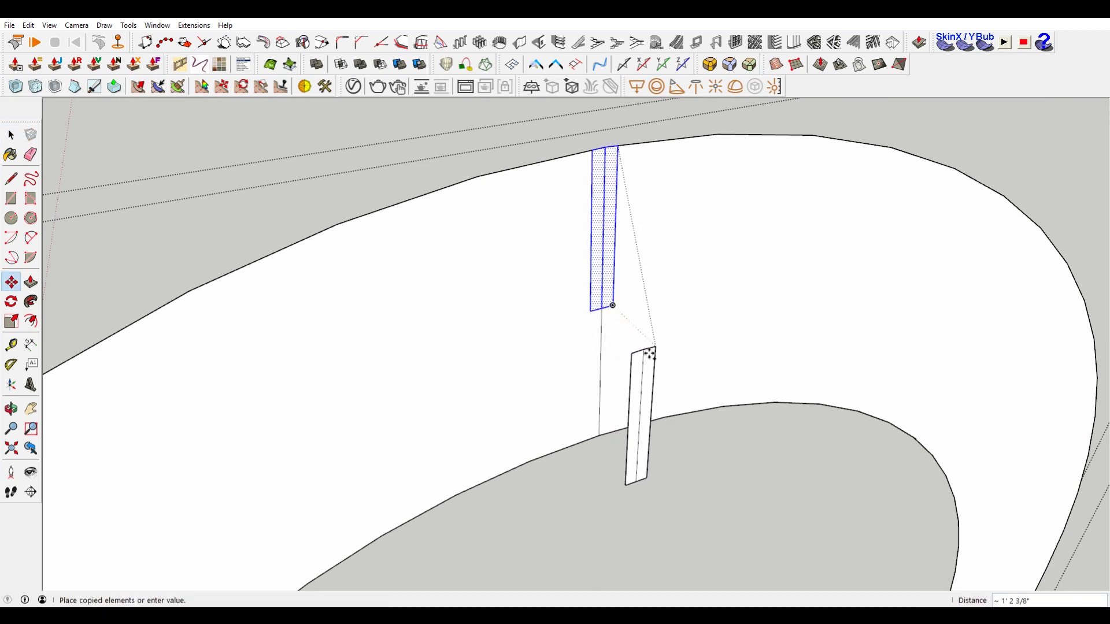
key(Escape)
Step: Draw vertical lines about 1' 6" long from the slot's two lower corners down past the copied arch's inner edge
key(l)
click(613, 305)
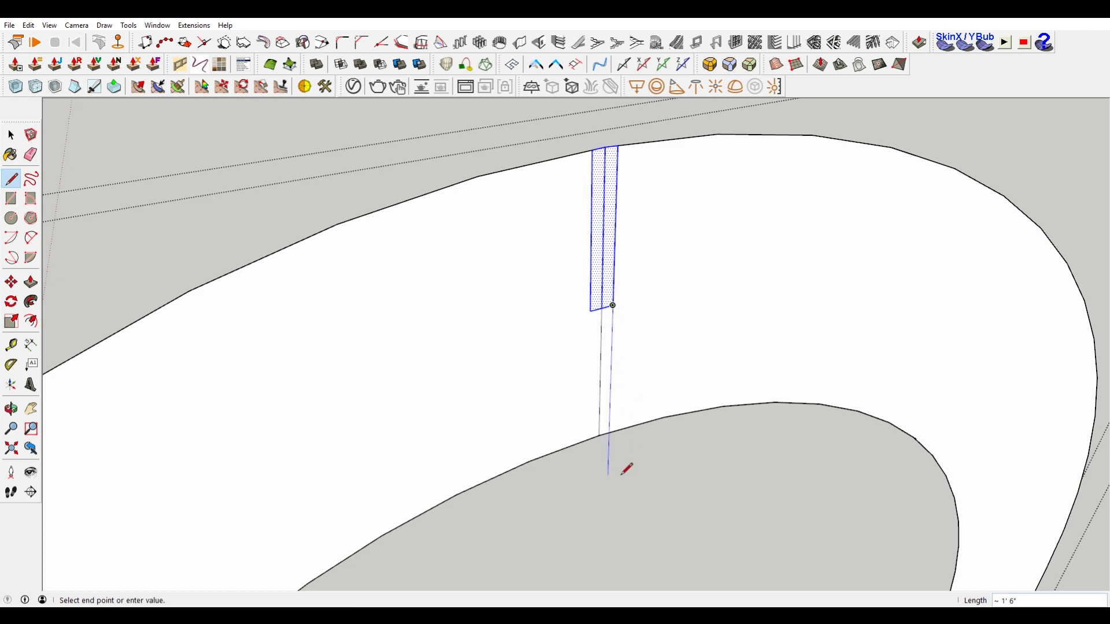
click(607, 475)
key(Escape)
click(591, 311)
click(589, 483)
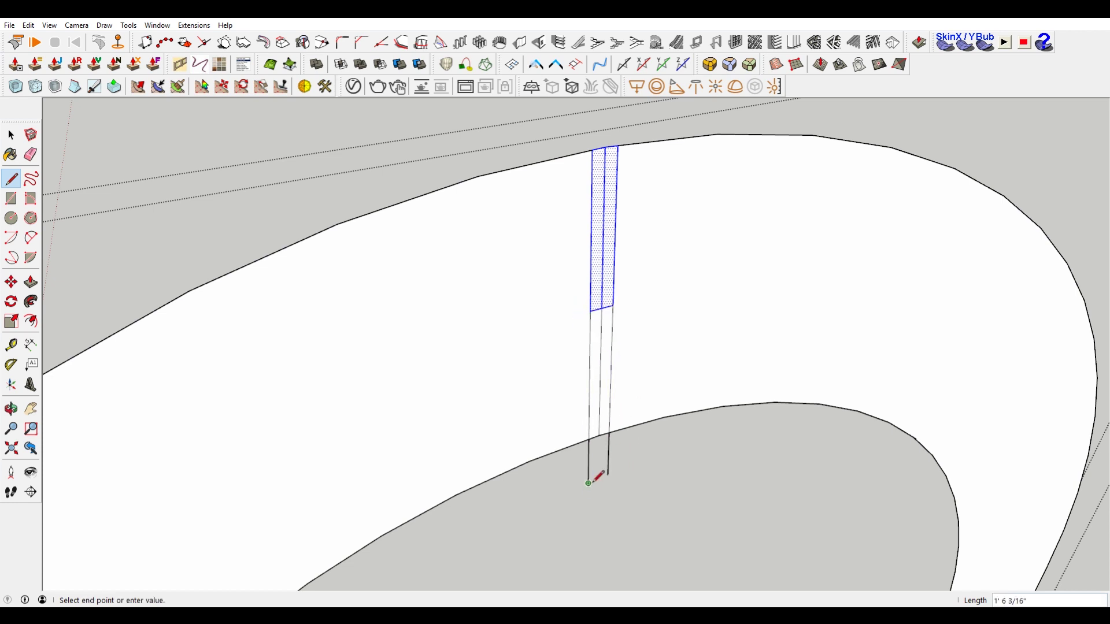
Step: Erase the upper slot lines, the centre seam, the overhangs and the inner edge segments closing the copied arch's lower slot
key(space)
key(e)
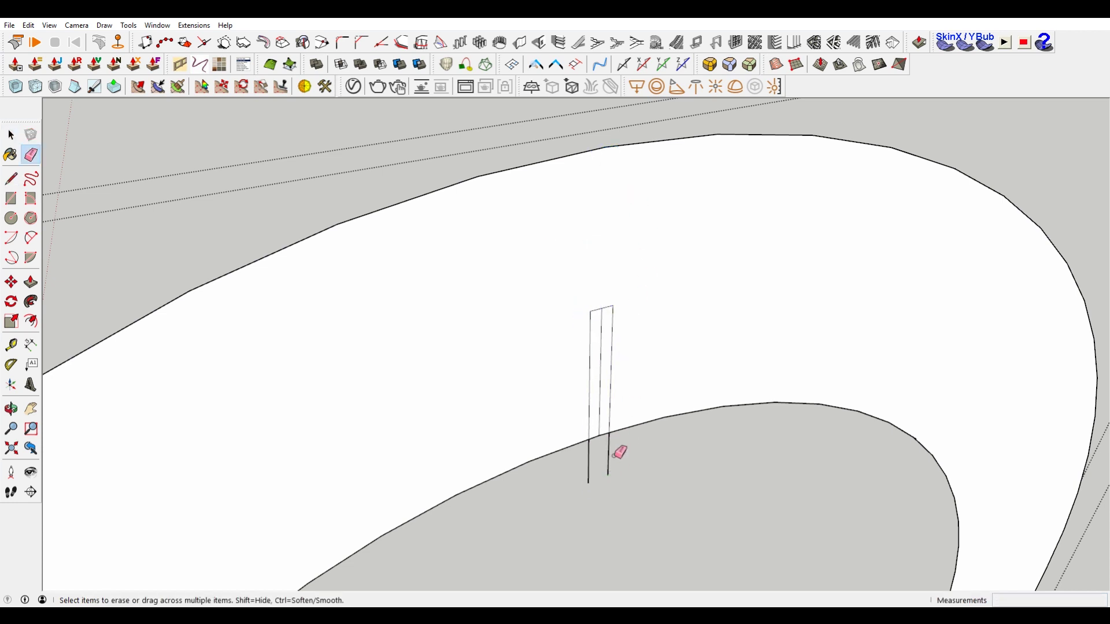
click(603, 423)
scroll(599, 457, down, 8)
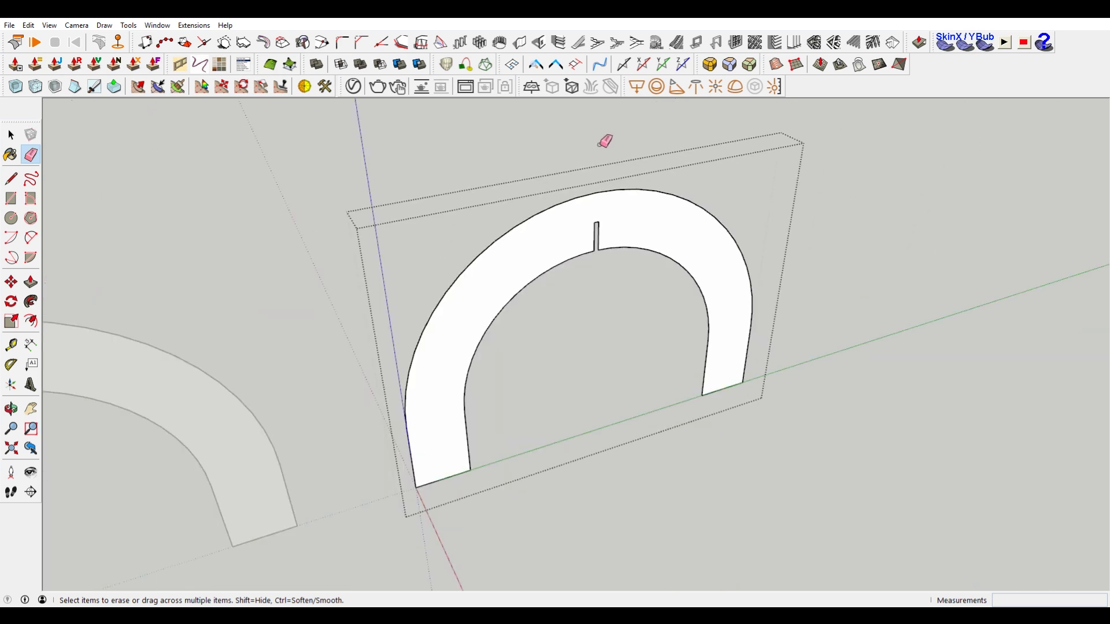
Step: Extrude the copied arch face 2" and close its group
scroll(312, 230, up, 2)
key(space)
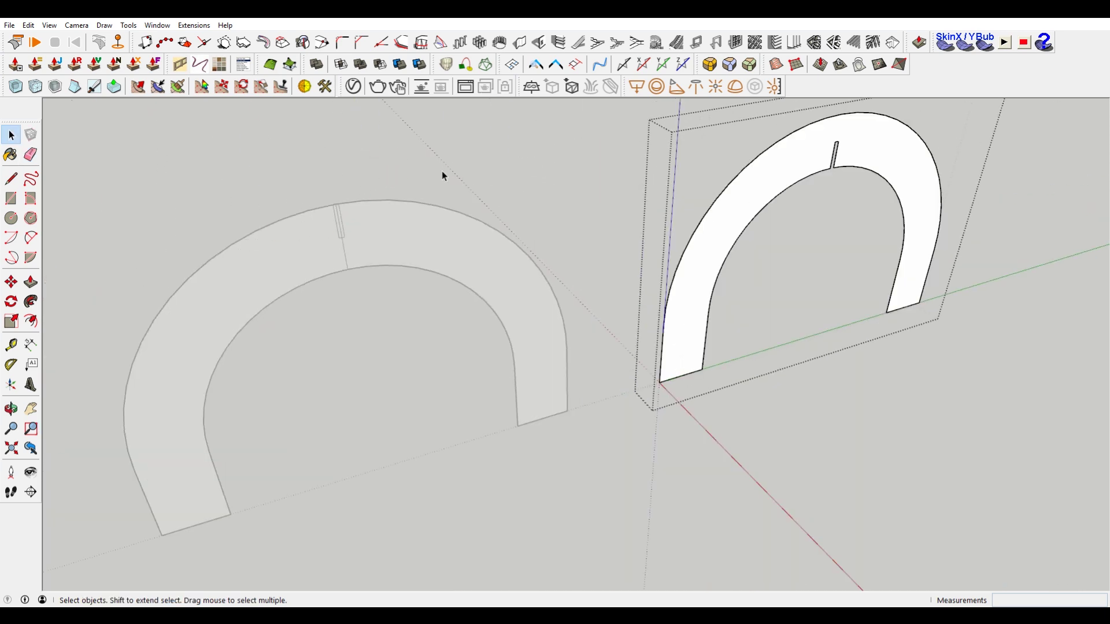
key(p)
click(738, 205)
text(2)
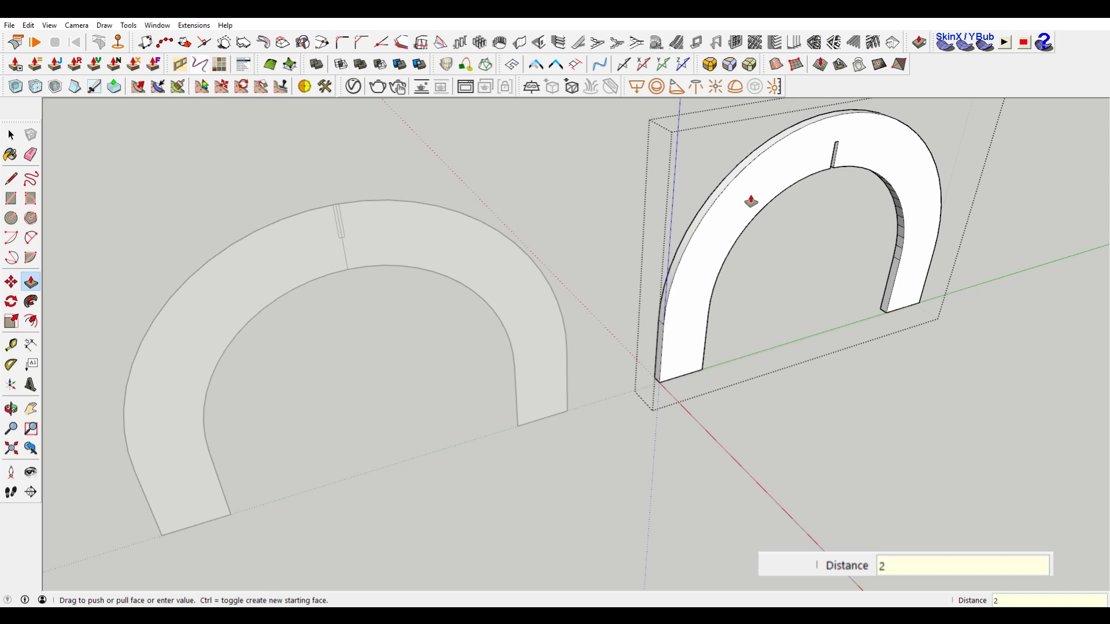
key(Return)
key(space)
click(446, 168)
Step: Open the original arch group and erase the slot's centre line, its closing outer edge segments and the remaining seam
scroll(432, 231, up, 5)
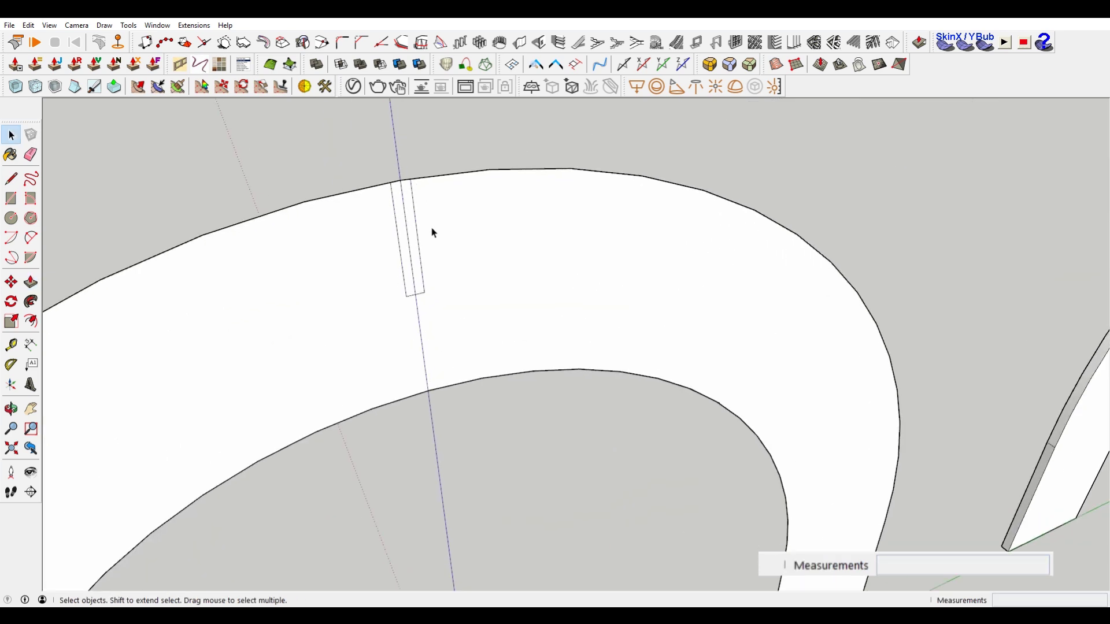
scroll(425, 219, up, 3)
scroll(498, 199, down, 3)
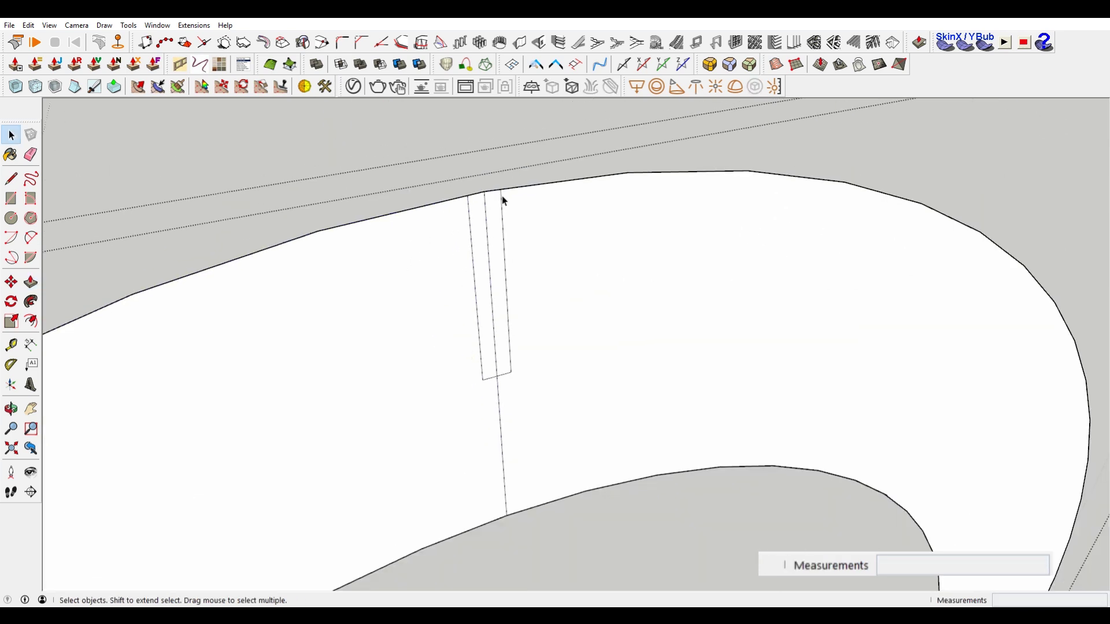
key(e)
click(493, 199)
key(space)
scroll(515, 206, up, 3)
key(e)
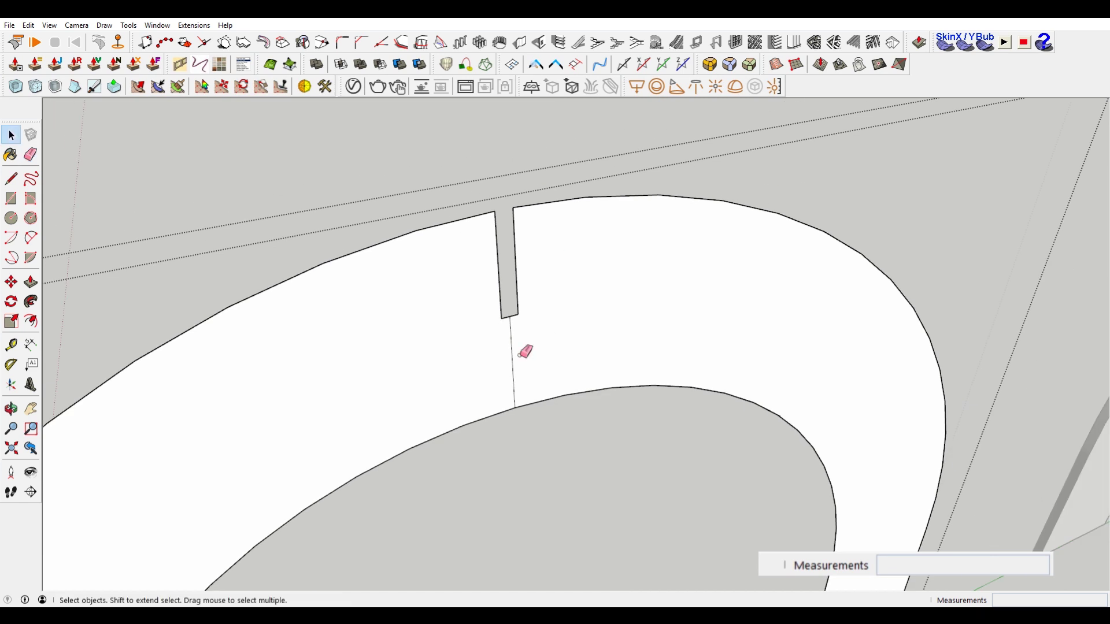
click(514, 359)
Step: Extrude the original arch face 2" and close its group
key(p)
drag(615, 346, 613, 338)
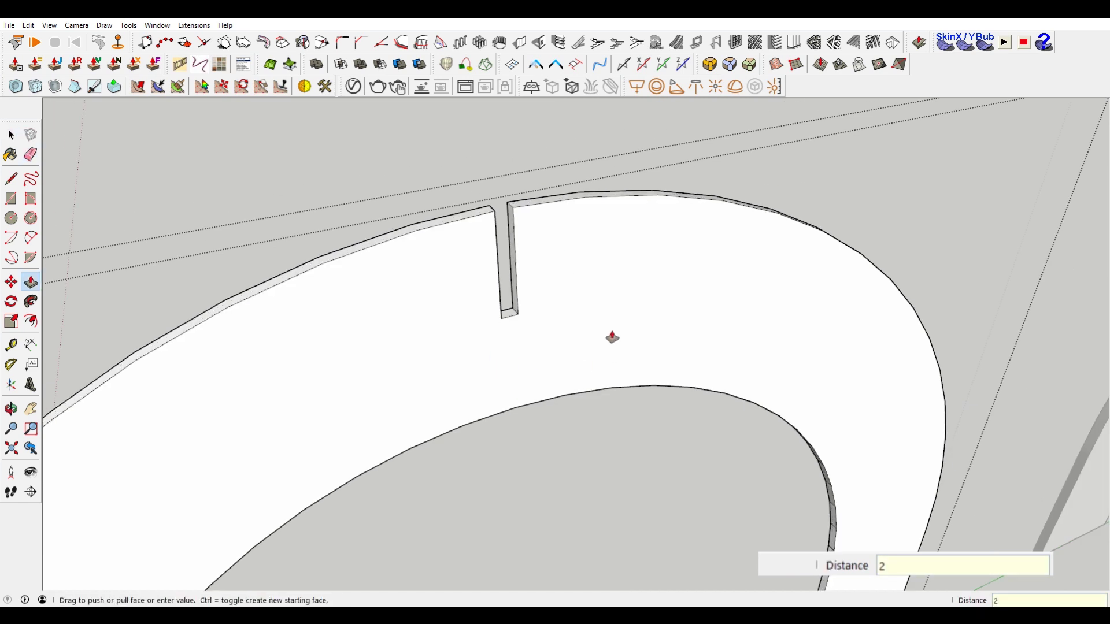
key(Return)
key(space)
scroll(585, 168, down, 6)
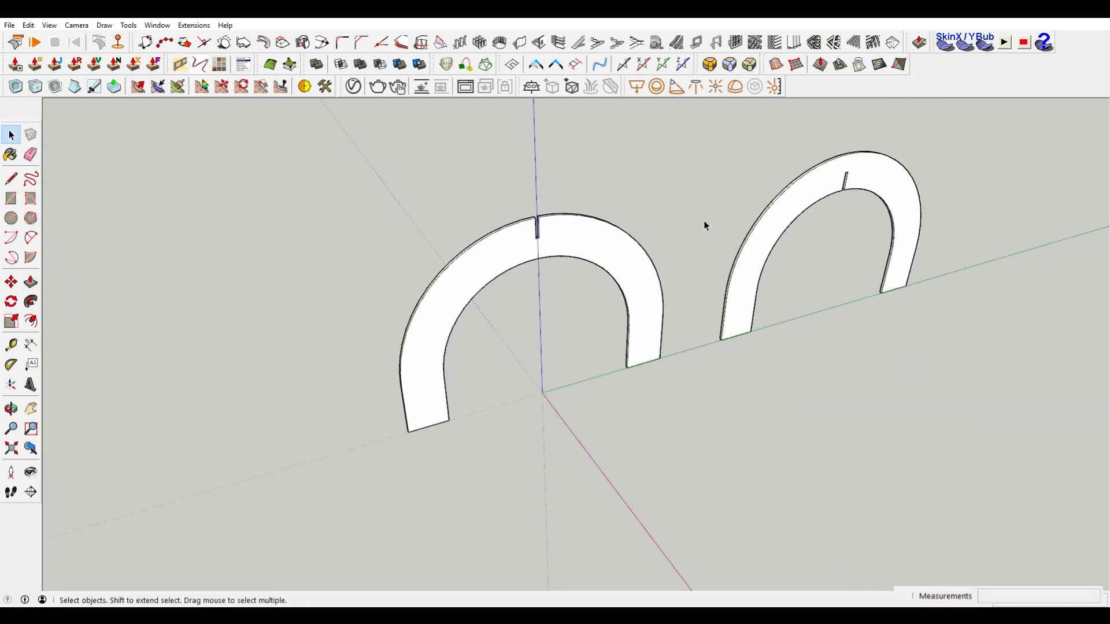
Step: Rotate the copied arch 90 degrees around the blue axis from the corner at the bottom of its slot
click(760, 249)
scroll(518, 328, up, 3)
click(433, 354)
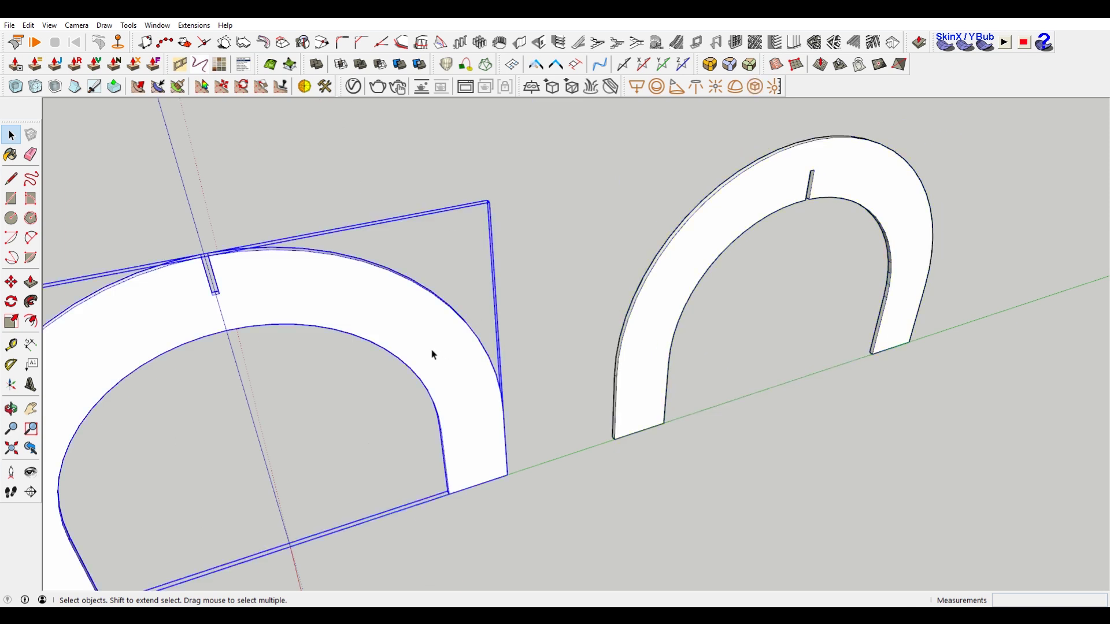
click(816, 151)
scroll(865, 173, up, 3)
key(q)
scroll(783, 211, up, 3)
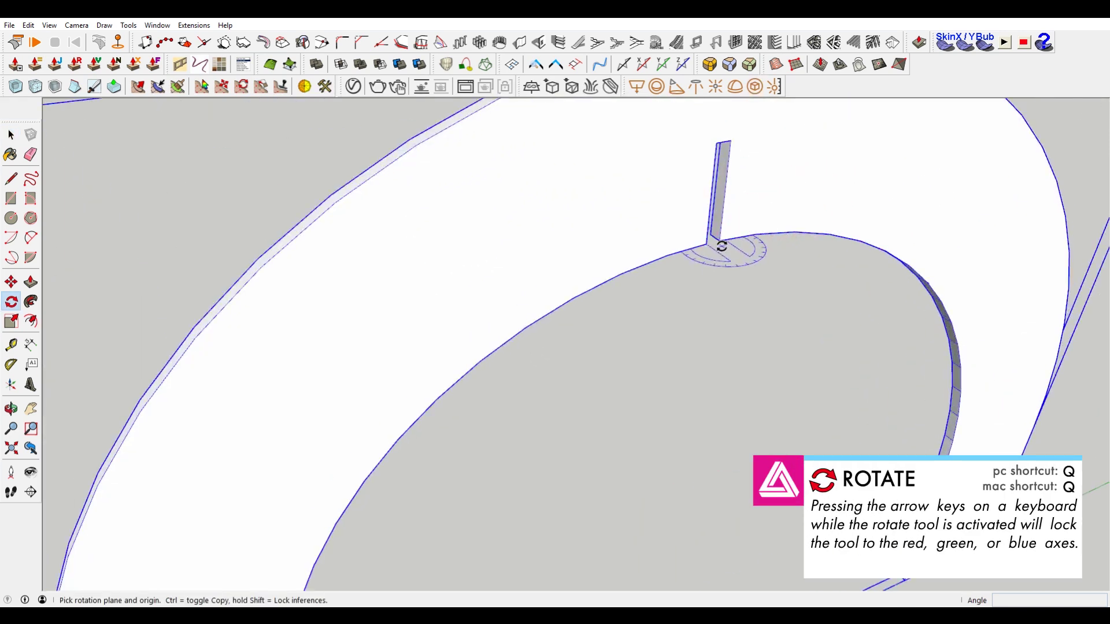
click(719, 240)
click(815, 218)
text(9)
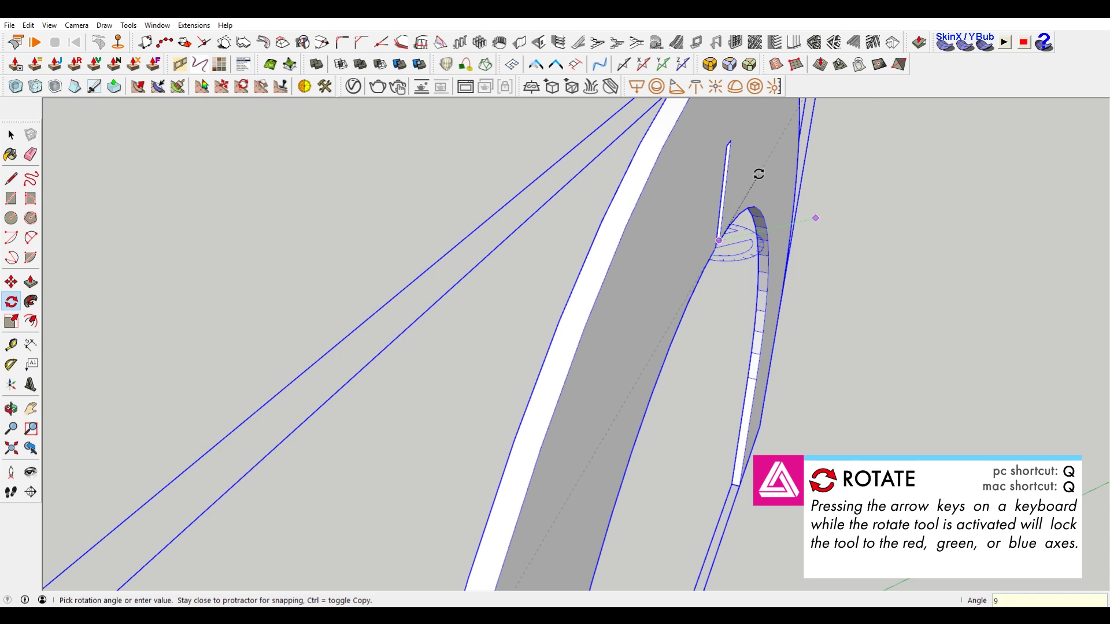
text(0)
key(Return)
Step: Move the rotated arch by its slot's top corner onto the original arch's slot corner so the two slots interlock
key(m)
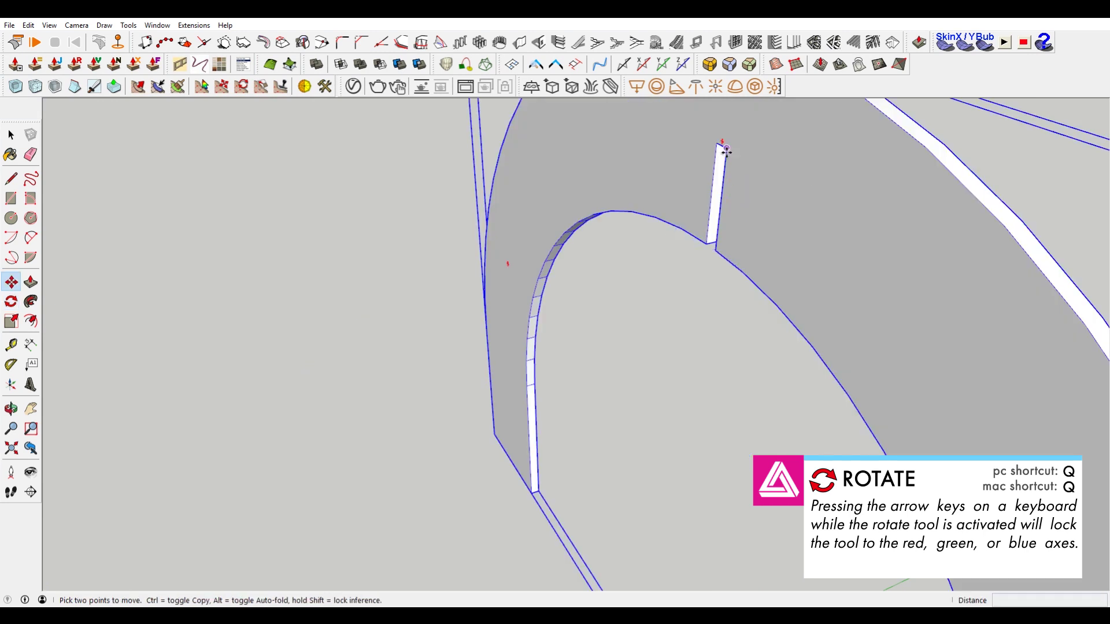
click(727, 151)
scroll(727, 152, down, 5)
scroll(585, 265, up, 5)
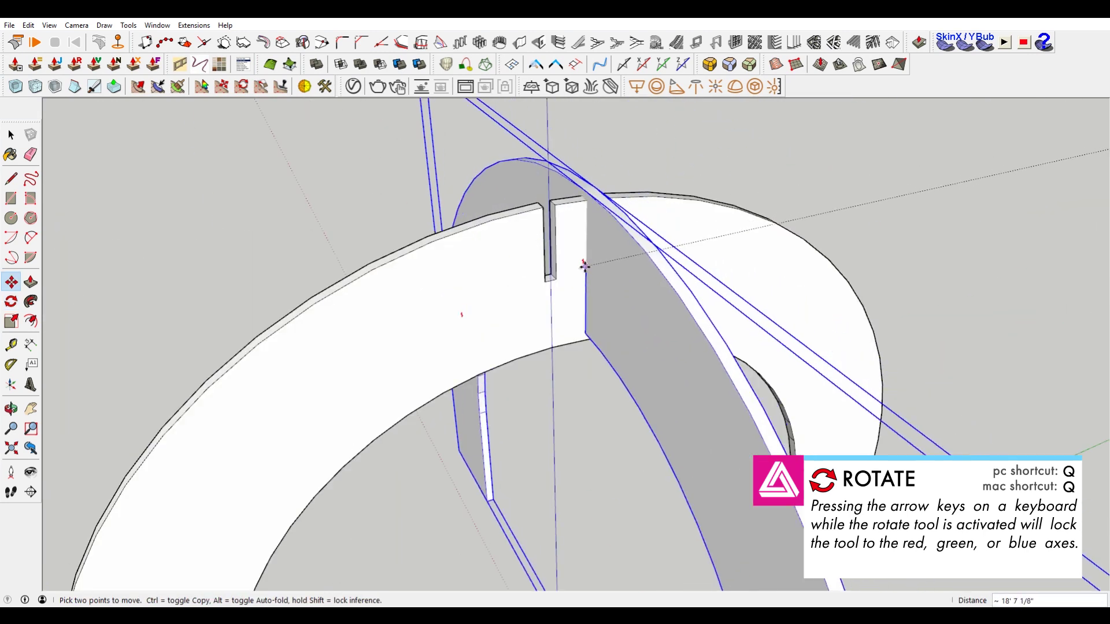
click(555, 278)
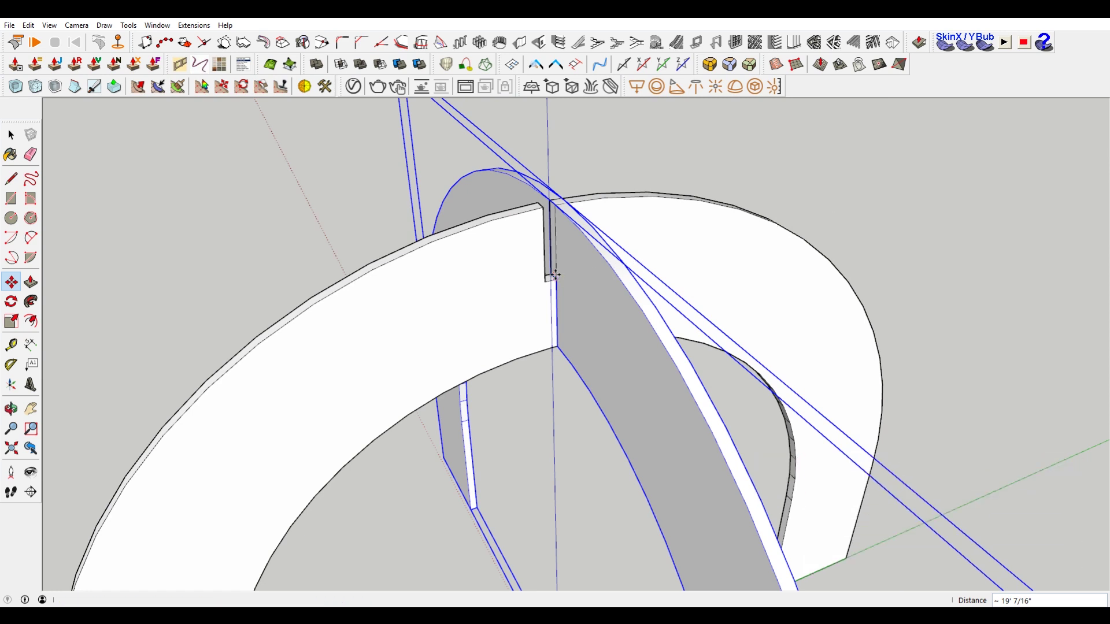
scroll(556, 278, up, 2)
scroll(553, 280, down, 3)
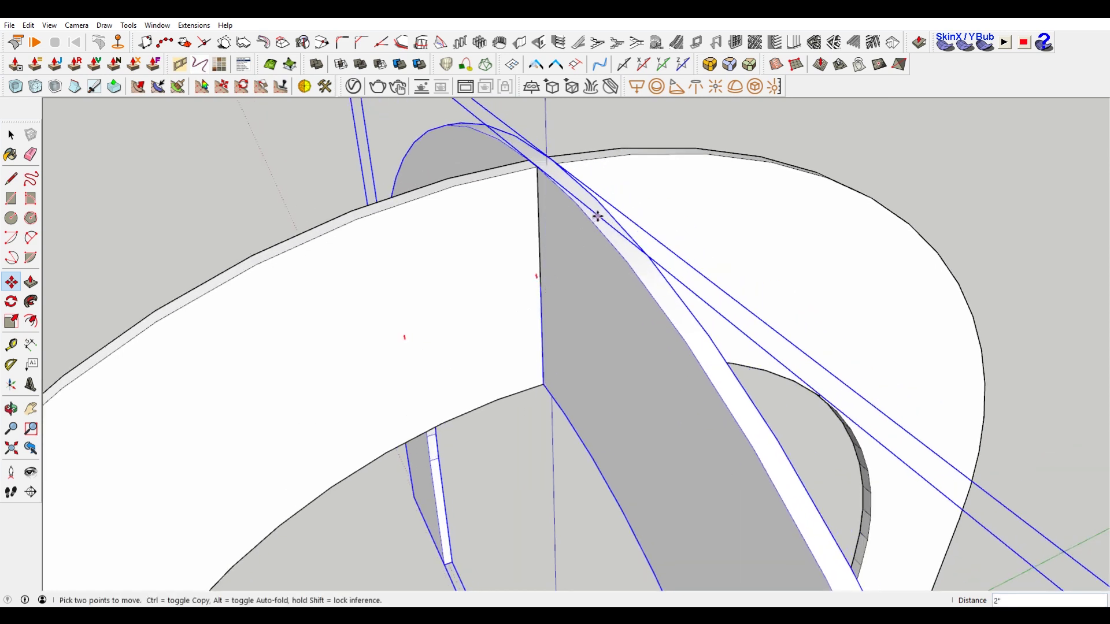
Step: Lift the rotated arch along the blue axis out of the other arch to expose both slots
middle_drag(595, 215, 800, 292)
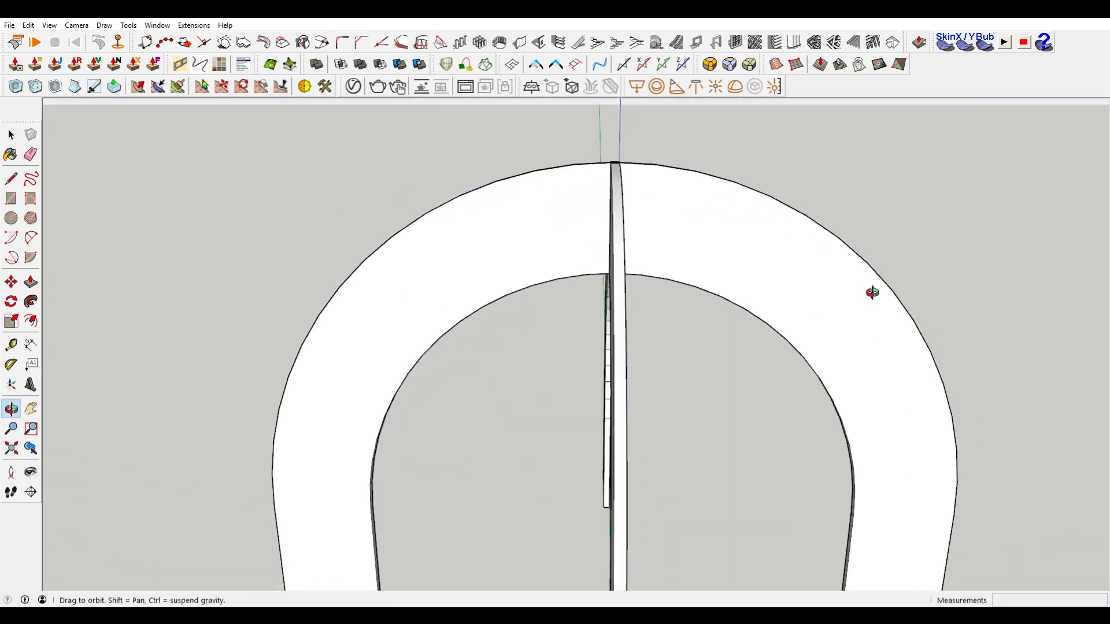
scroll(609, 307, down, 4)
middle_drag(610, 307, 547, 316)
scroll(786, 302, up, 2)
middle_drag(785, 302, 743, 372)
click(682, 367)
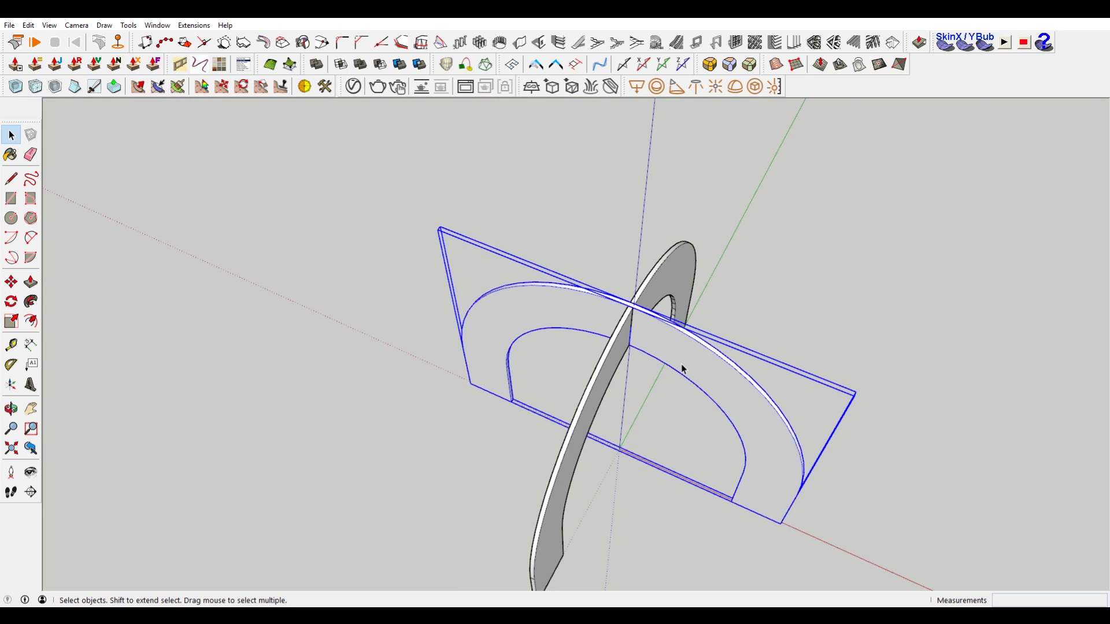
key(m)
scroll(707, 347, up, 2)
scroll(711, 327, up, 5)
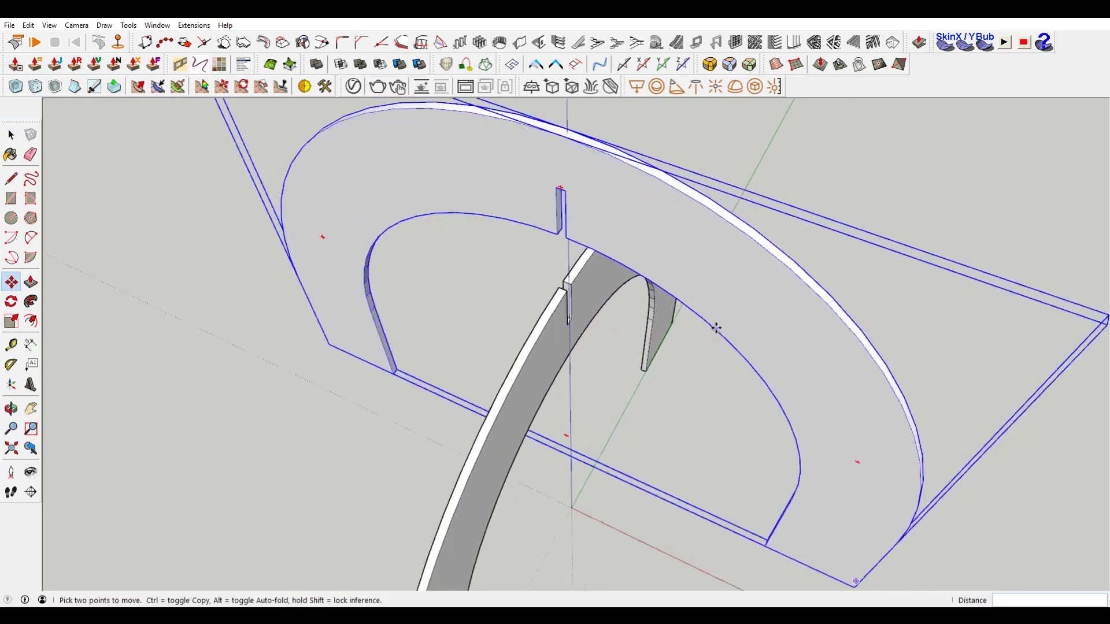
scroll(530, 315, down, 6)
key(space)
click(847, 199)
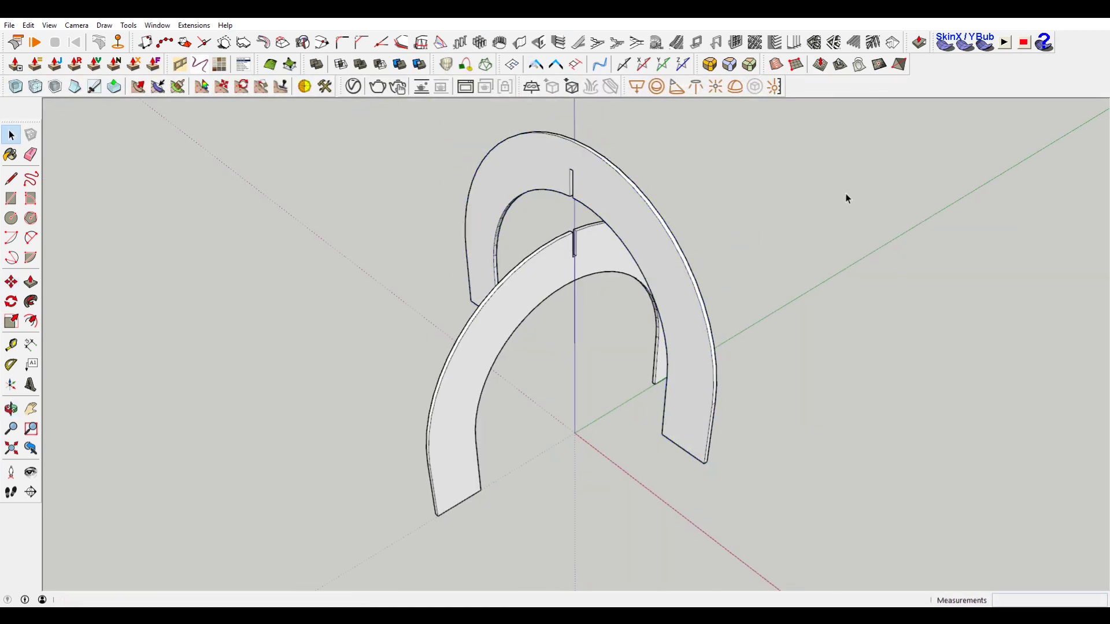
middle_drag(848, 198, 386, 178)
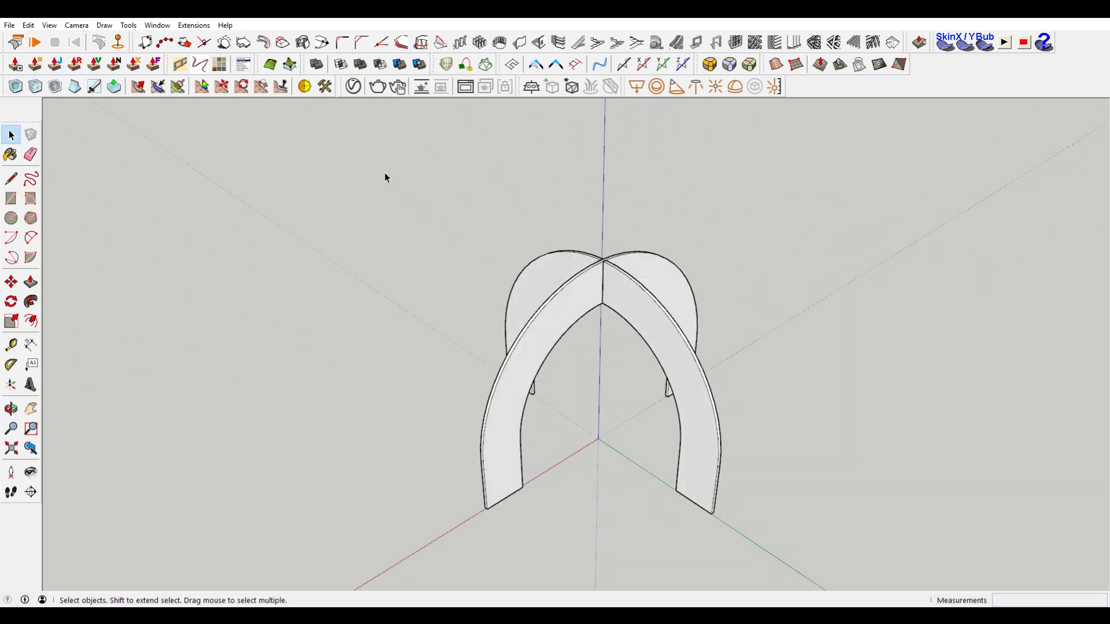